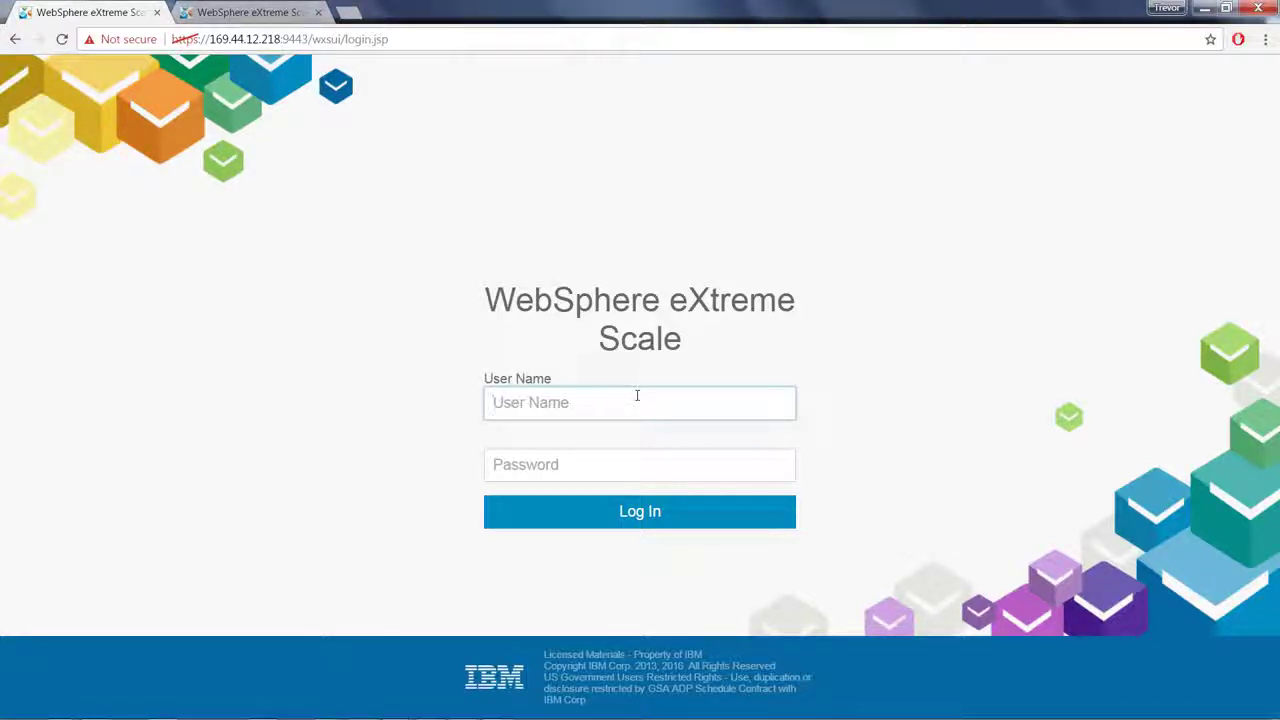
Step: Log in to the console with the administrator user name and password
{"action": "type", "text": "xsadmin"}
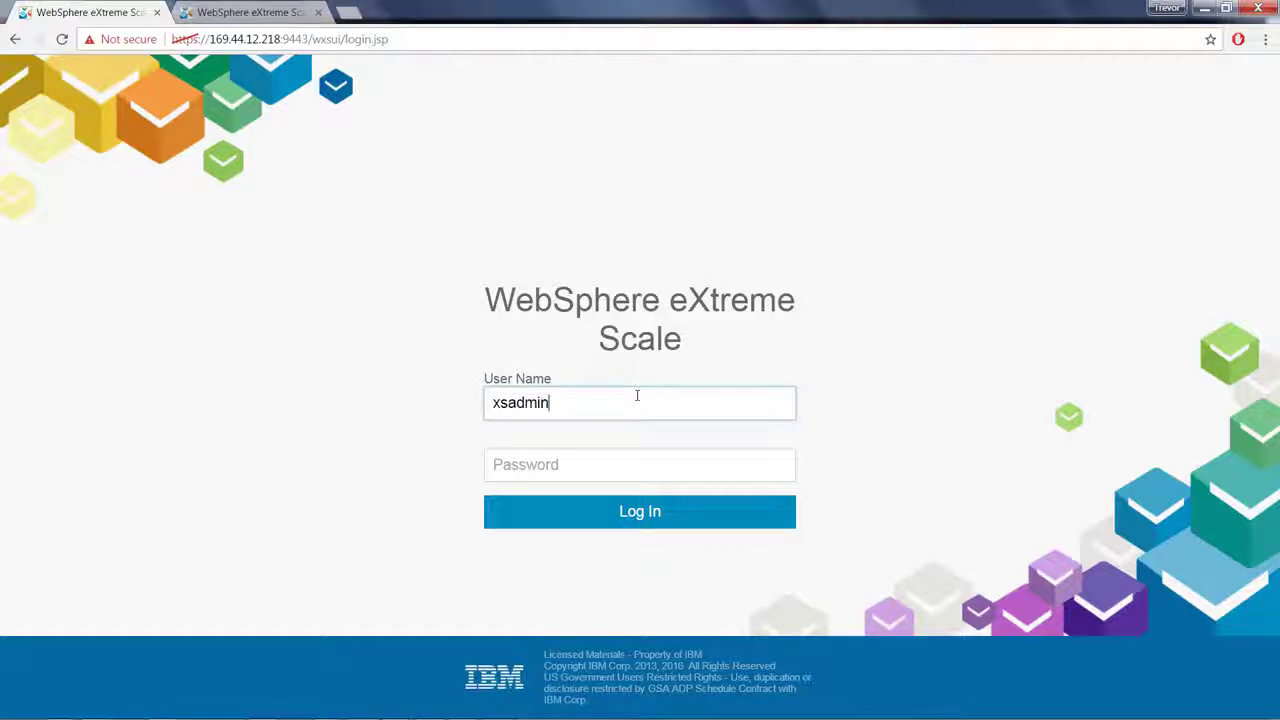
{"action": "key", "text": "Tab"}
{"action": "type", "text": "****"}
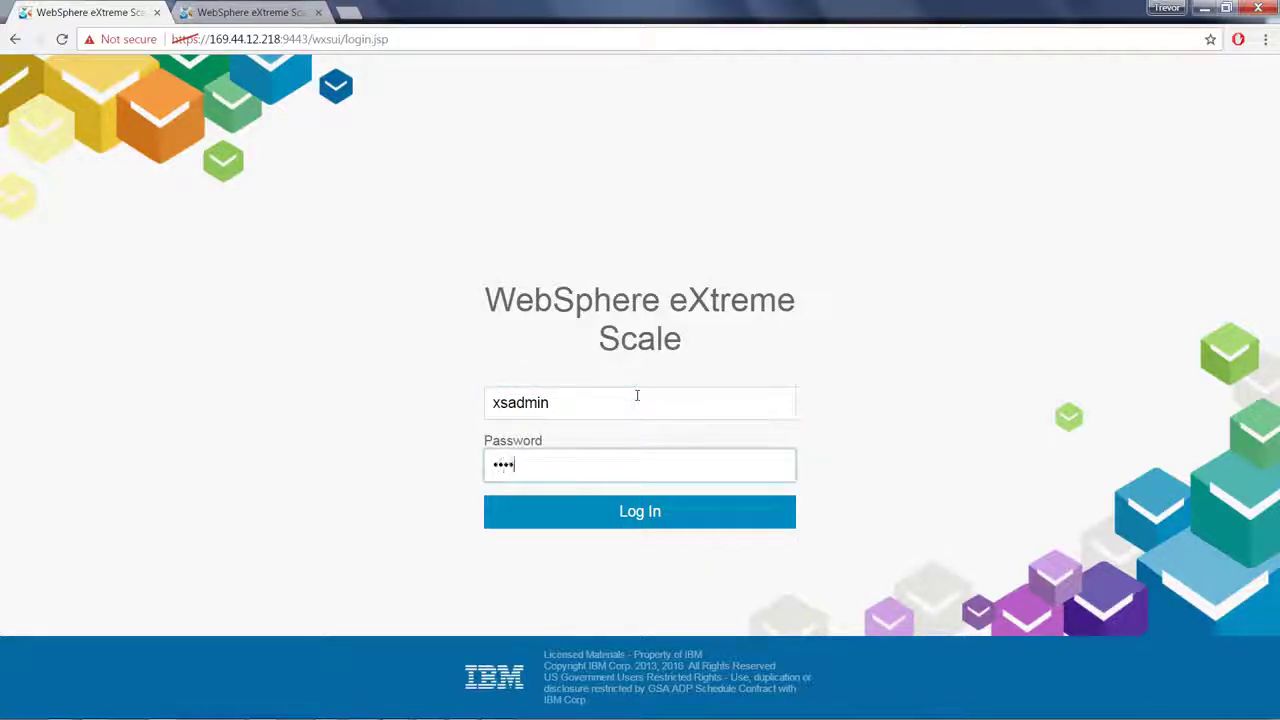
{"action": "type", "text": "*"}
{"action": "left_click", "coordinate": [610, 514]}
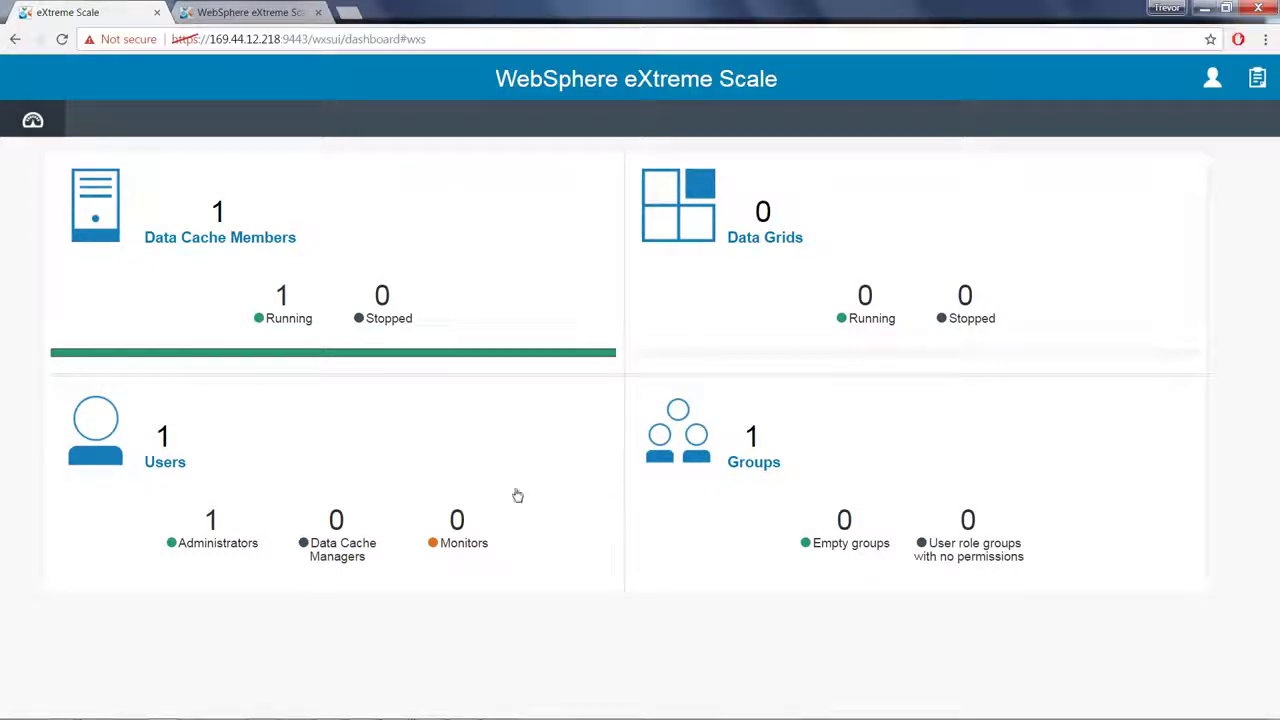
Step: Create a second user with a user name, full name, e-mail address and confirmed password
{"action": "left_click", "coordinate": [239, 466]}
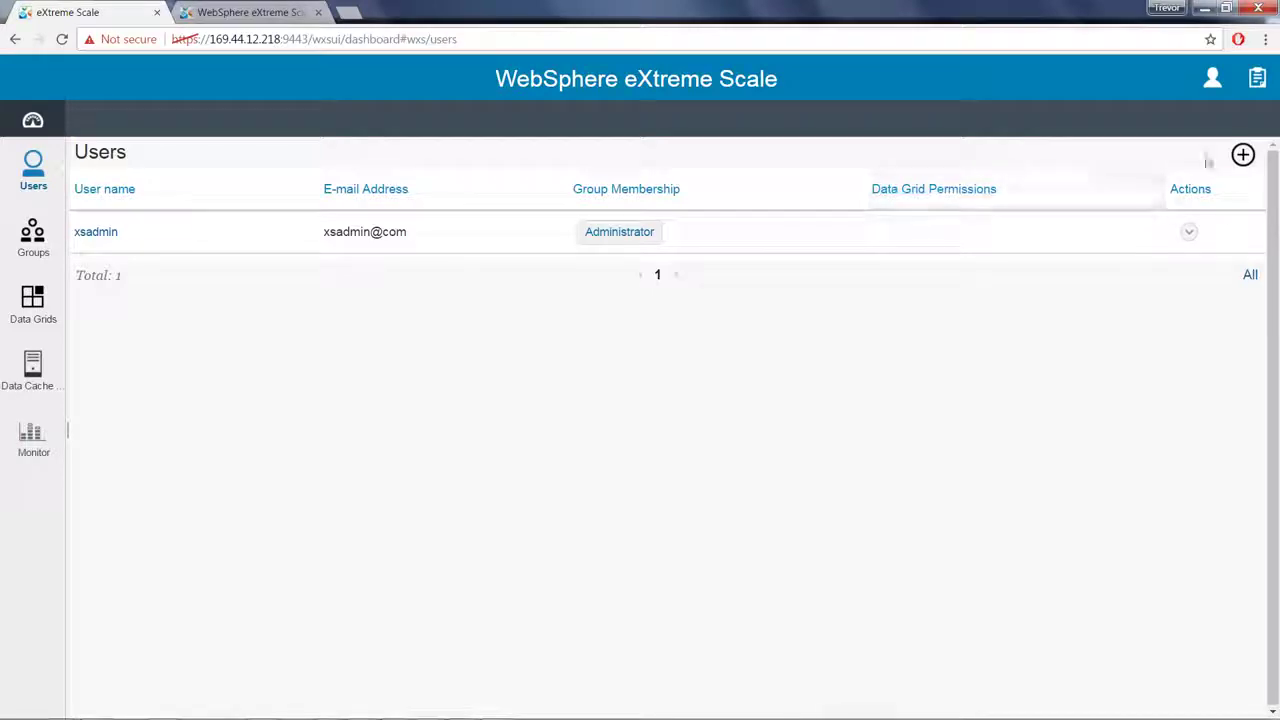
{"action": "left_click", "coordinate": [1243, 155]}
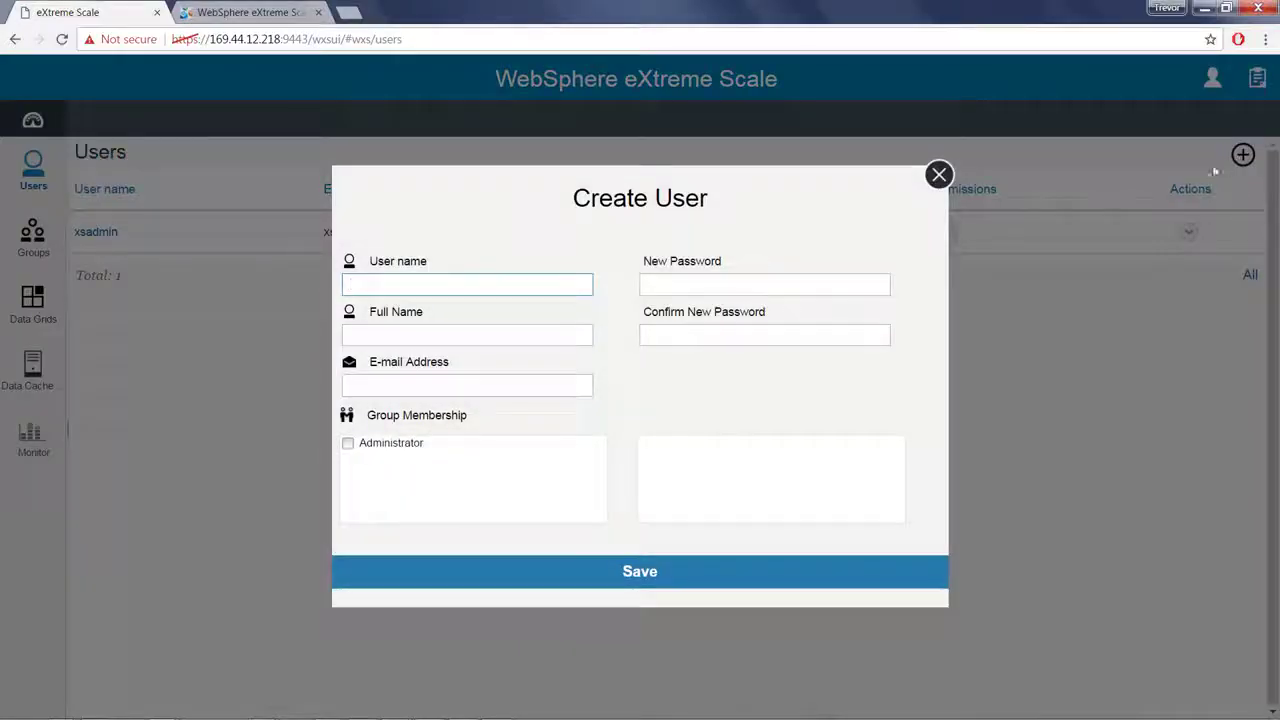
{"action": "type", "text": "jsnow"}
{"action": "left_click", "coordinate": [423, 334]}
{"action": "type", "text": "Jon Snow"}
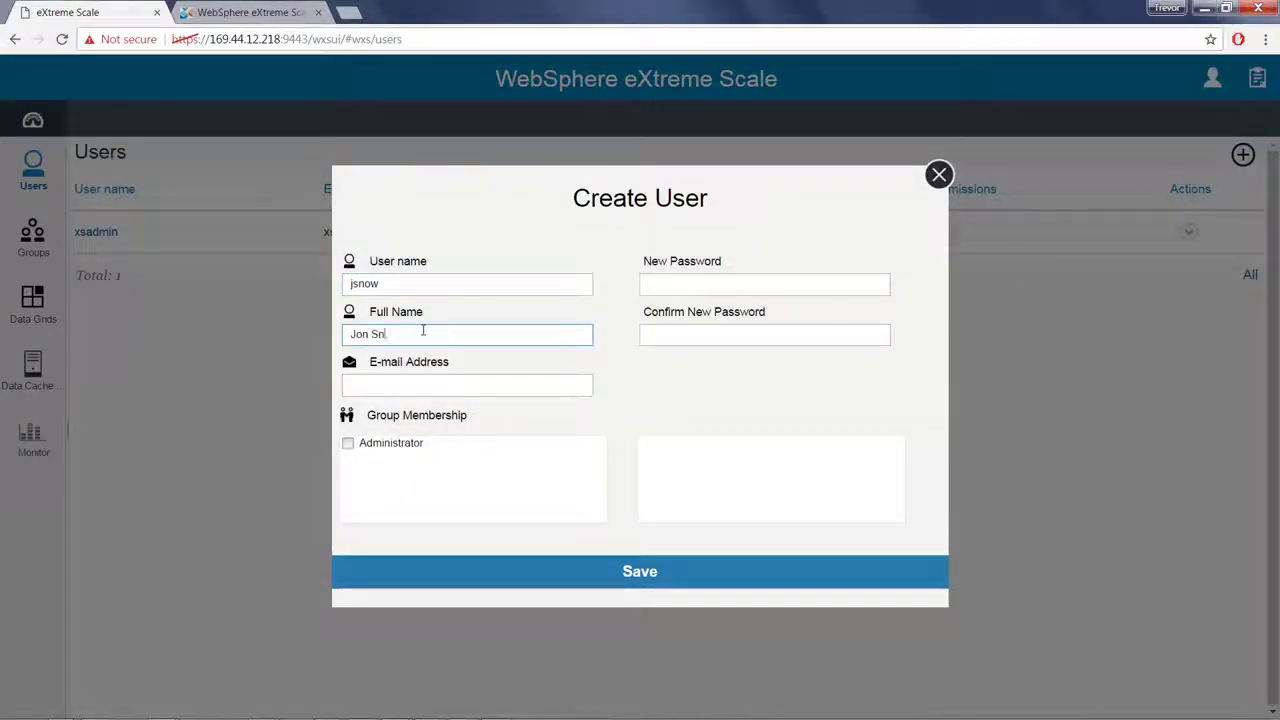
{"action": "left_click", "coordinate": [421, 385]}
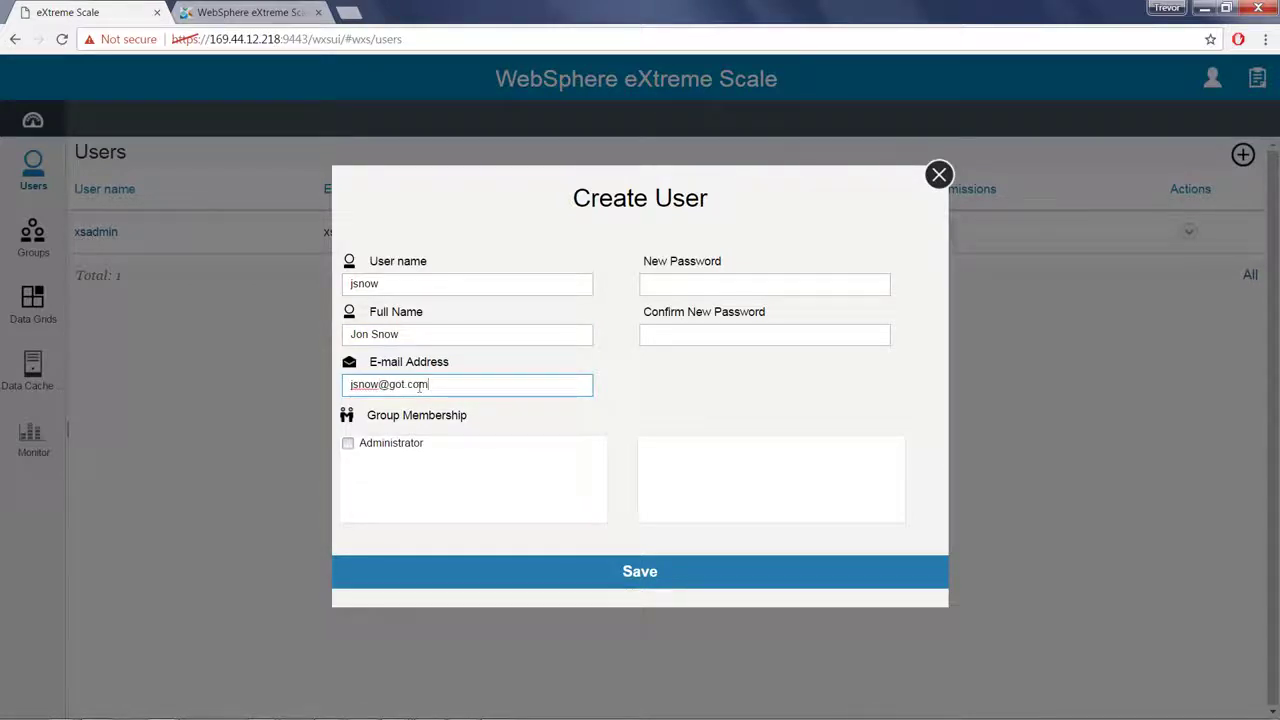
{"action": "left_click", "coordinate": [660, 285]}
{"action": "type", "text": "Pas"}
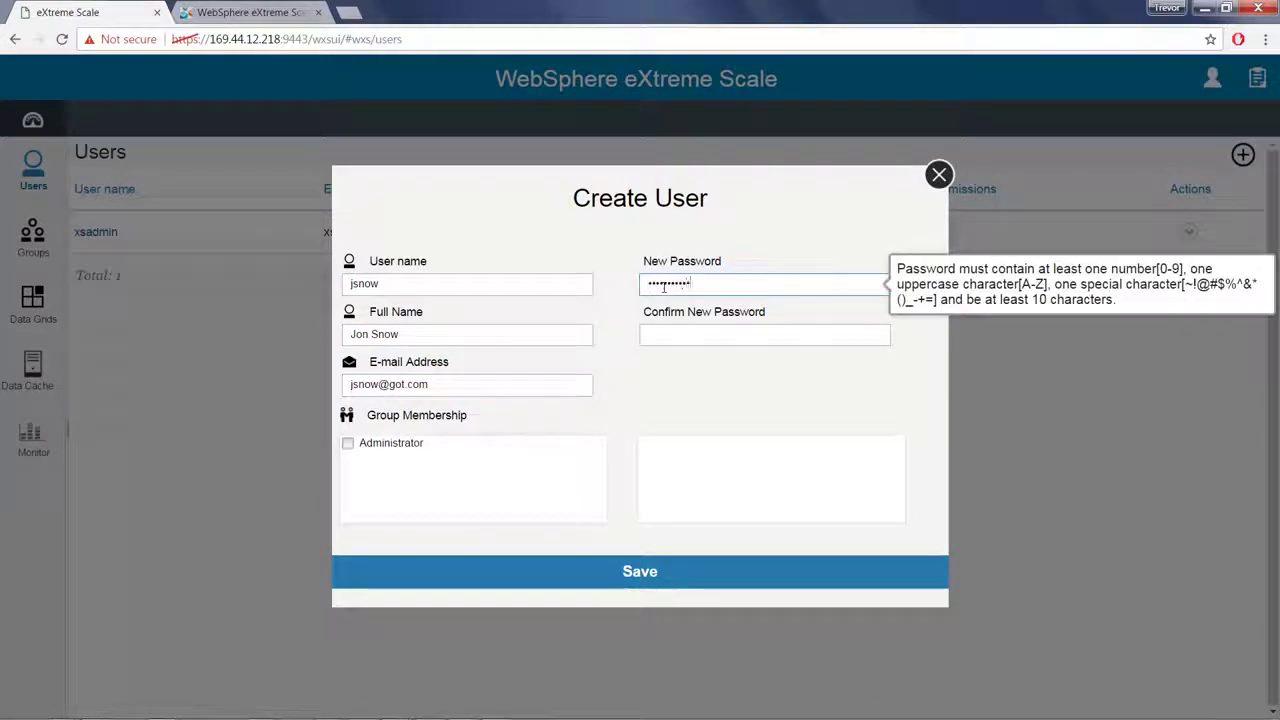
{"action": "left_click", "coordinate": [672, 334]}
{"action": "type", "text": "Password1"}
{"action": "left_click", "coordinate": [620, 572]}
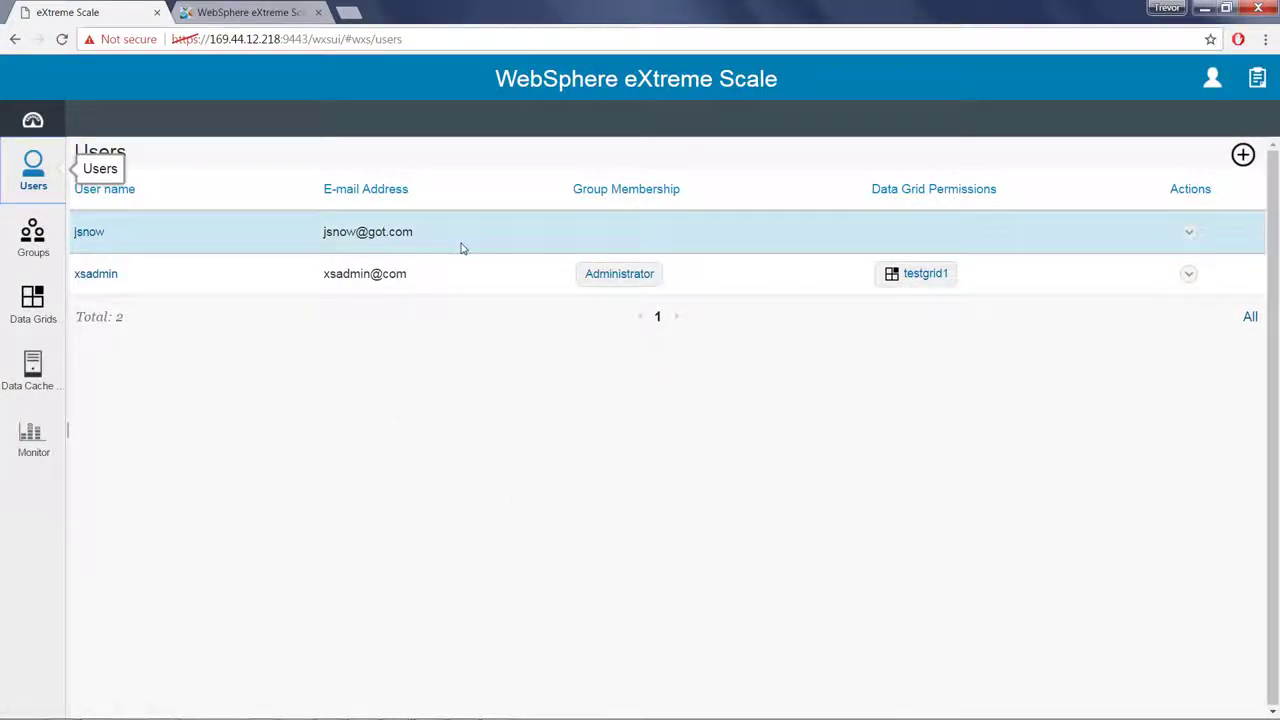
Step: Start a new data grid on the Simple template named testgrid1
{"action": "left_click", "coordinate": [43, 312]}
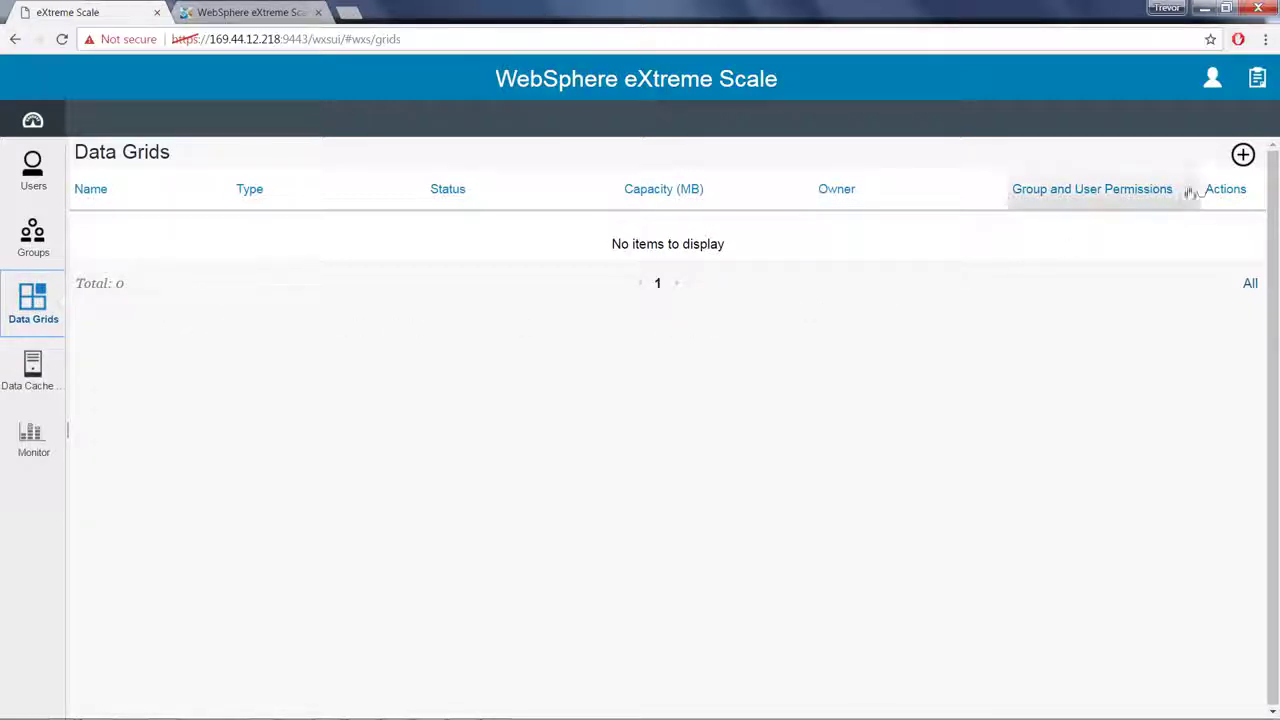
{"action": "left_click", "coordinate": [1243, 156]}
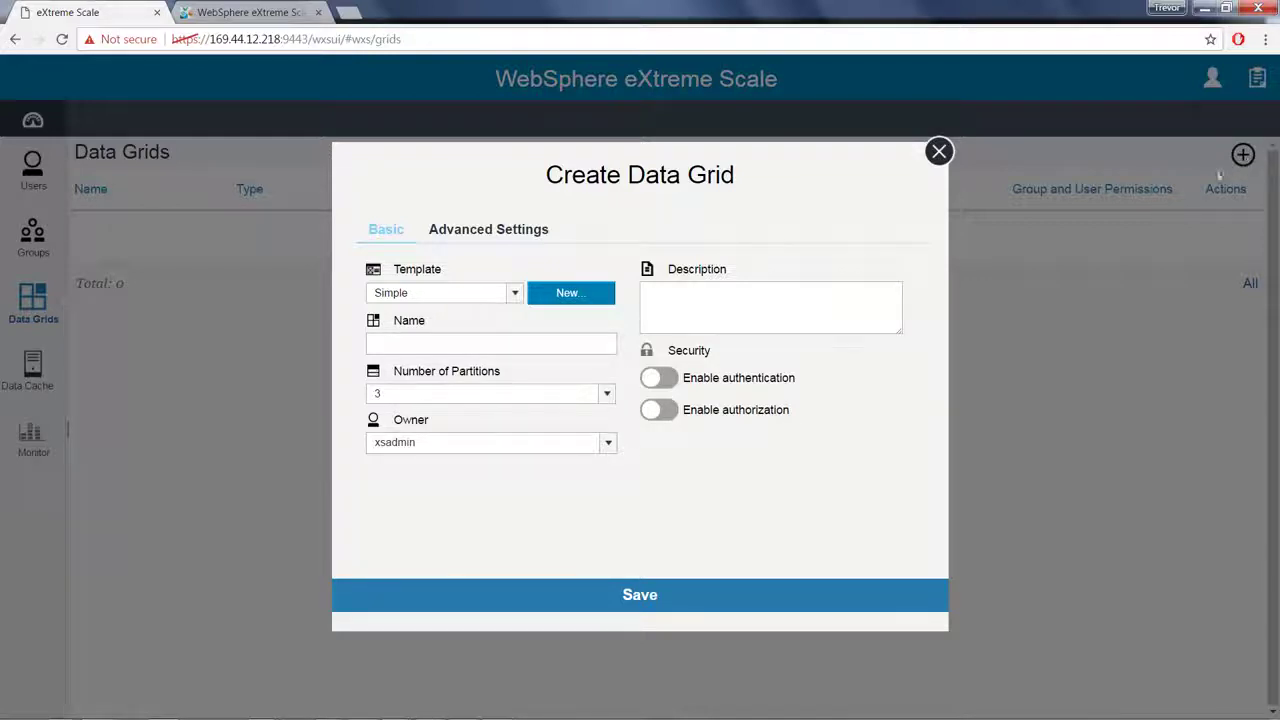
{"action": "left_click", "coordinate": [517, 297]}
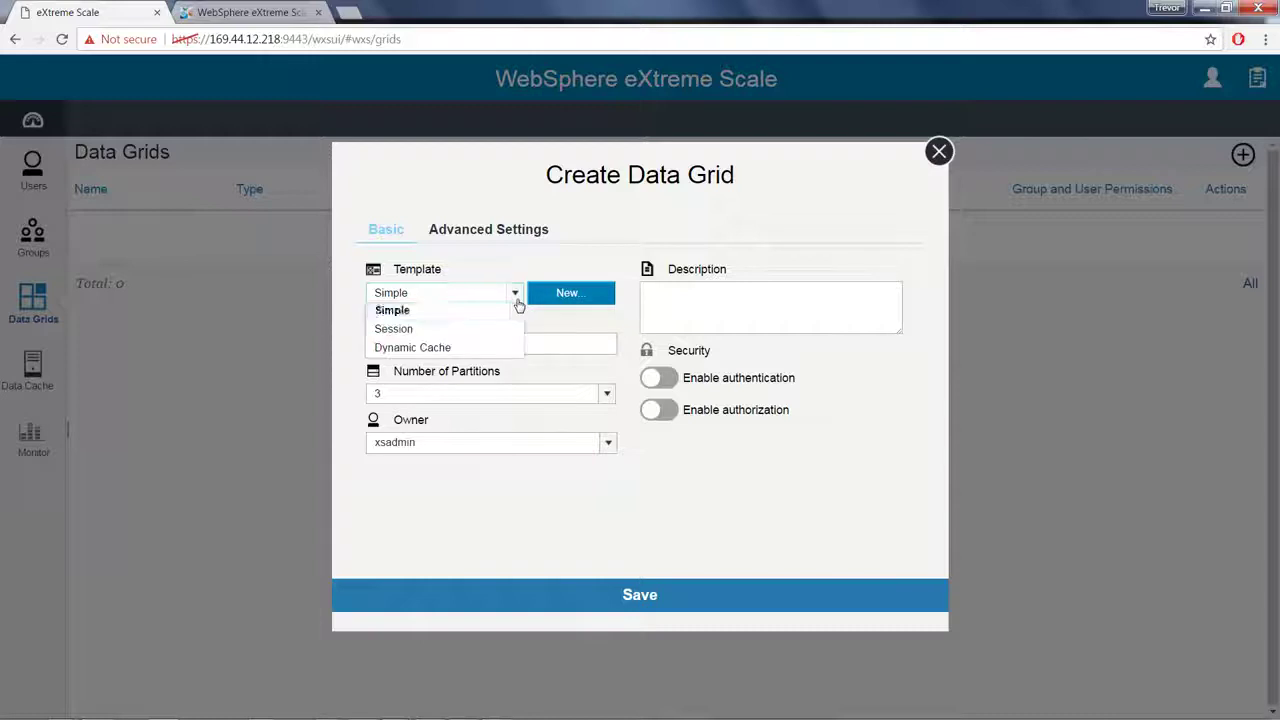
{"action": "left_click", "coordinate": [425, 313]}
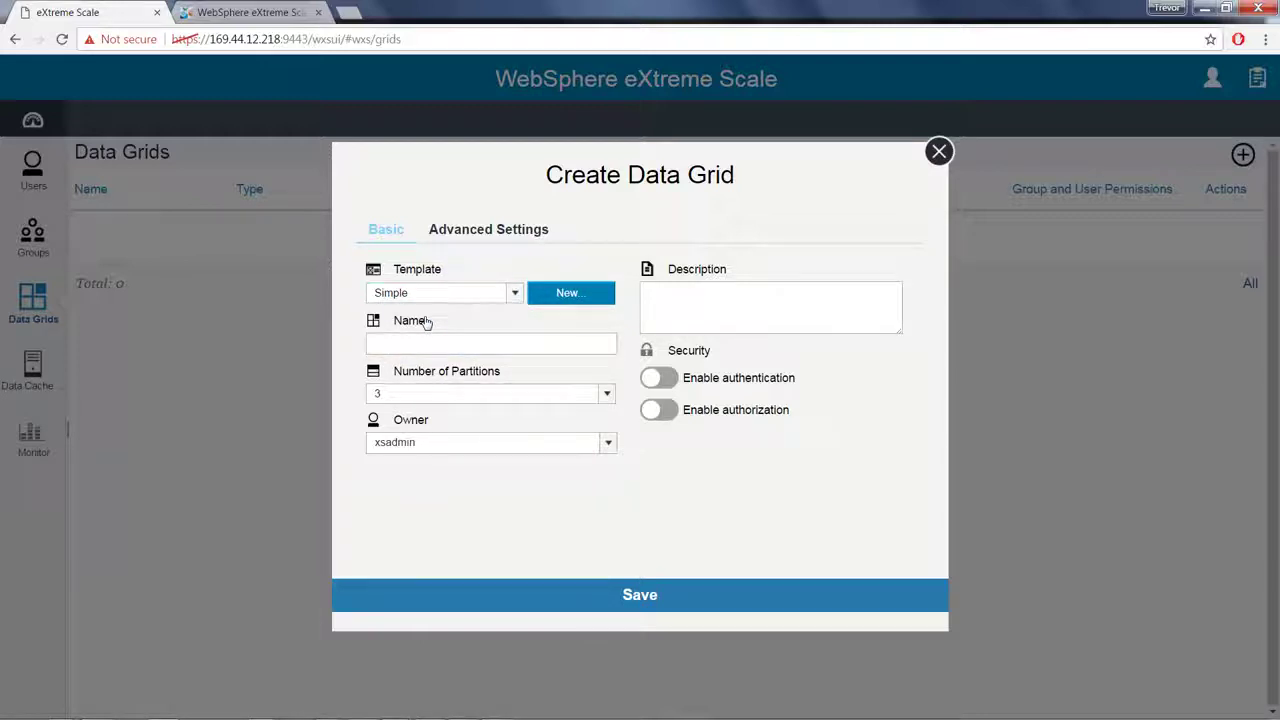
{"action": "left_click", "coordinate": [417, 344]}
{"action": "type", "text": "test"}
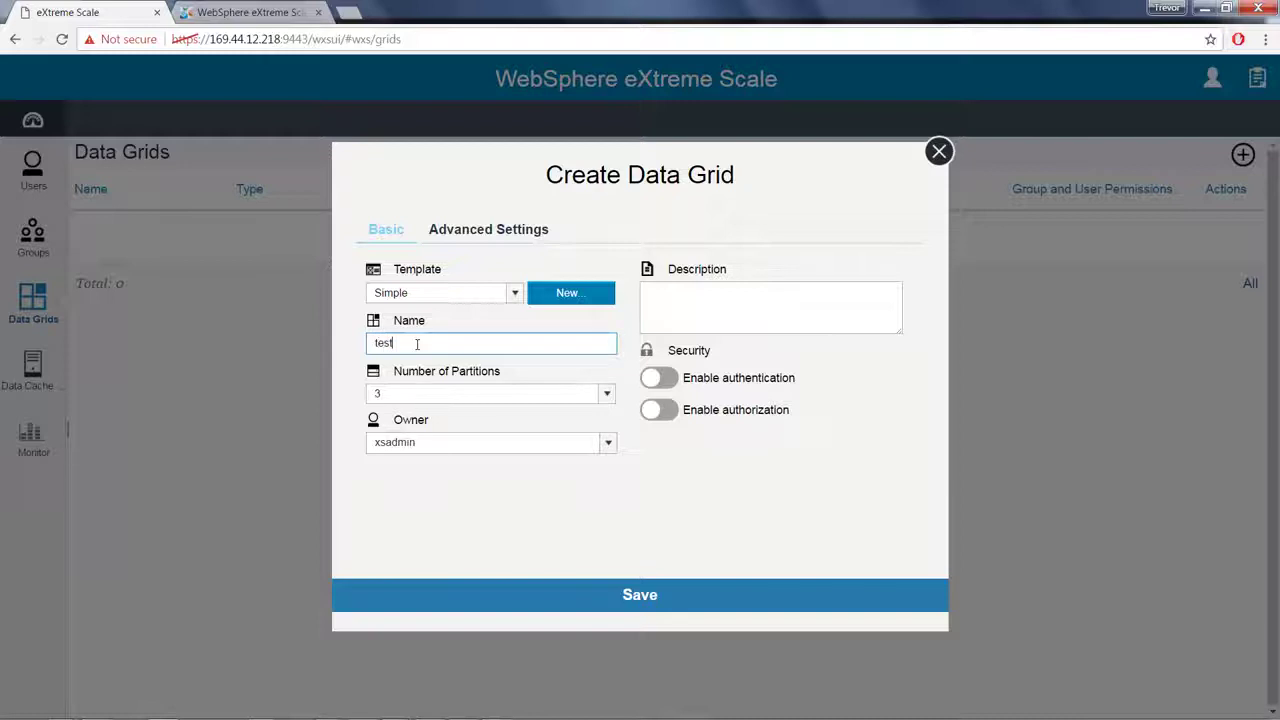
{"action": "type", "text": "grid1"}
Step: Give the grid 7 partitions and the new user as owner, and enable authentication and authorization
{"action": "left_click", "coordinate": [606, 393]}
{"action": "left_click", "coordinate": [443, 145]}
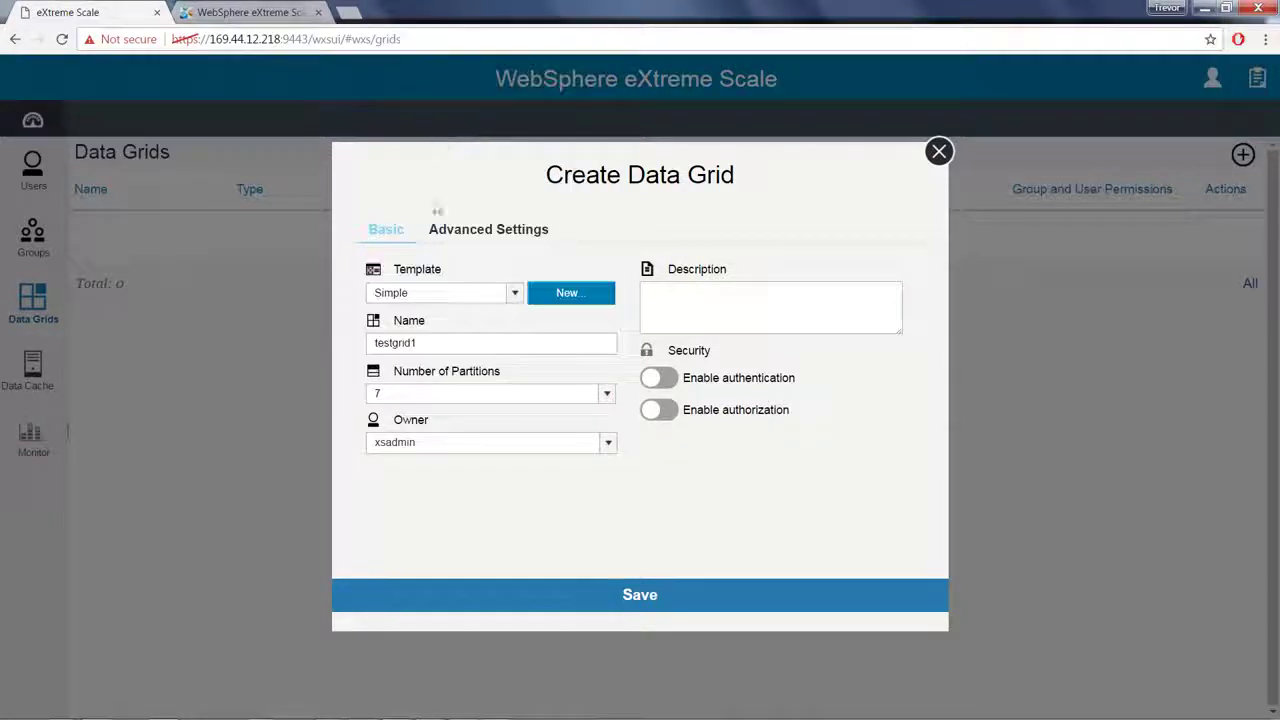
{"action": "left_click", "coordinate": [608, 443]}
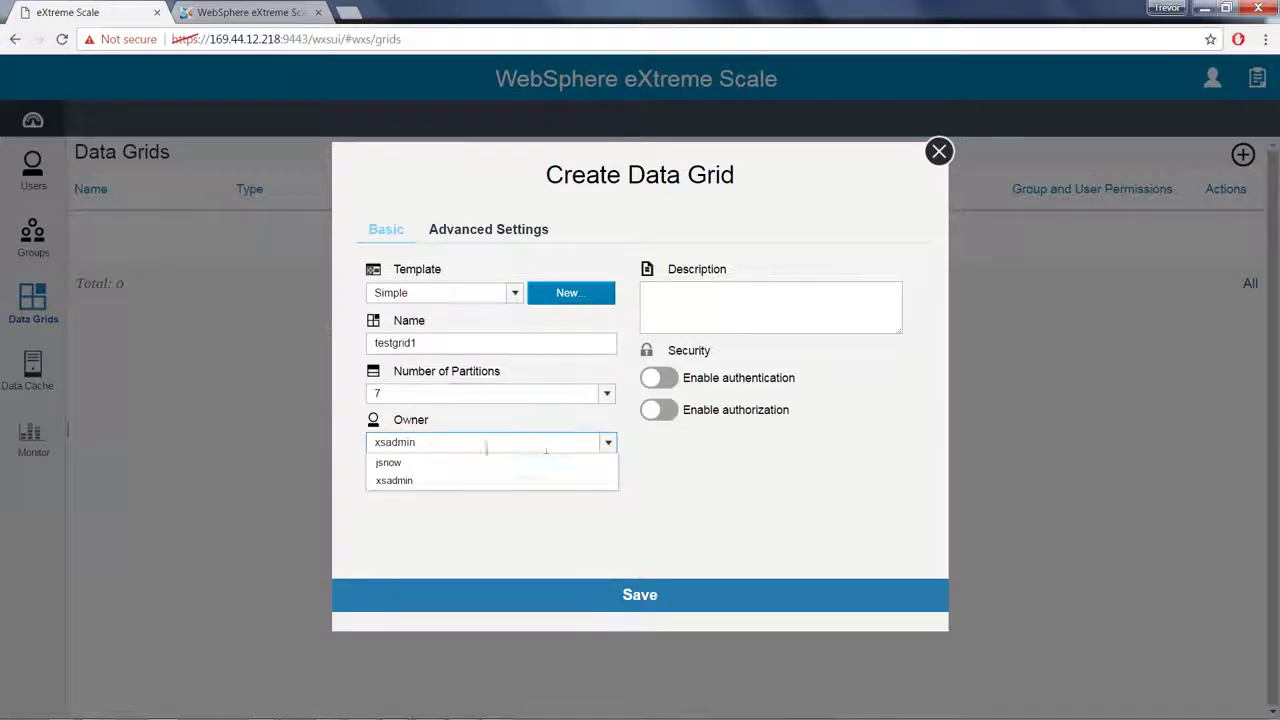
{"action": "left_click", "coordinate": [389, 463]}
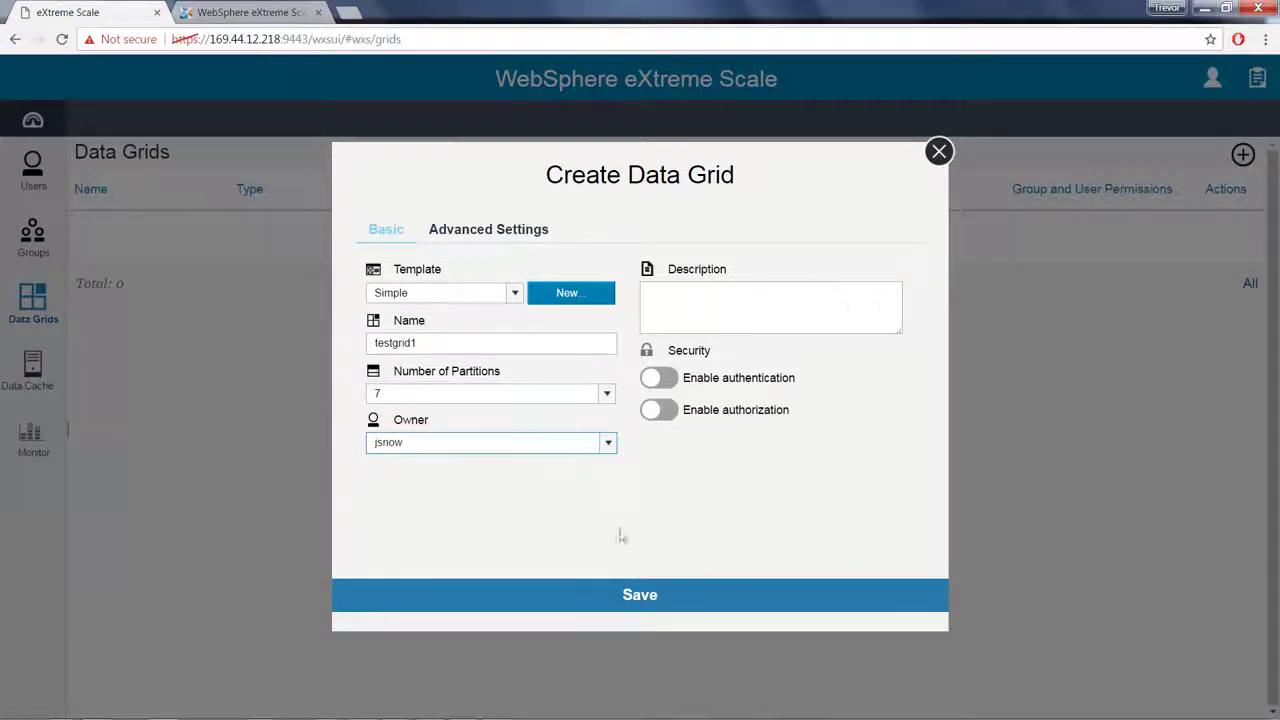
{"action": "left_click", "coordinate": [672, 380]}
{"action": "left_click", "coordinate": [670, 414]}
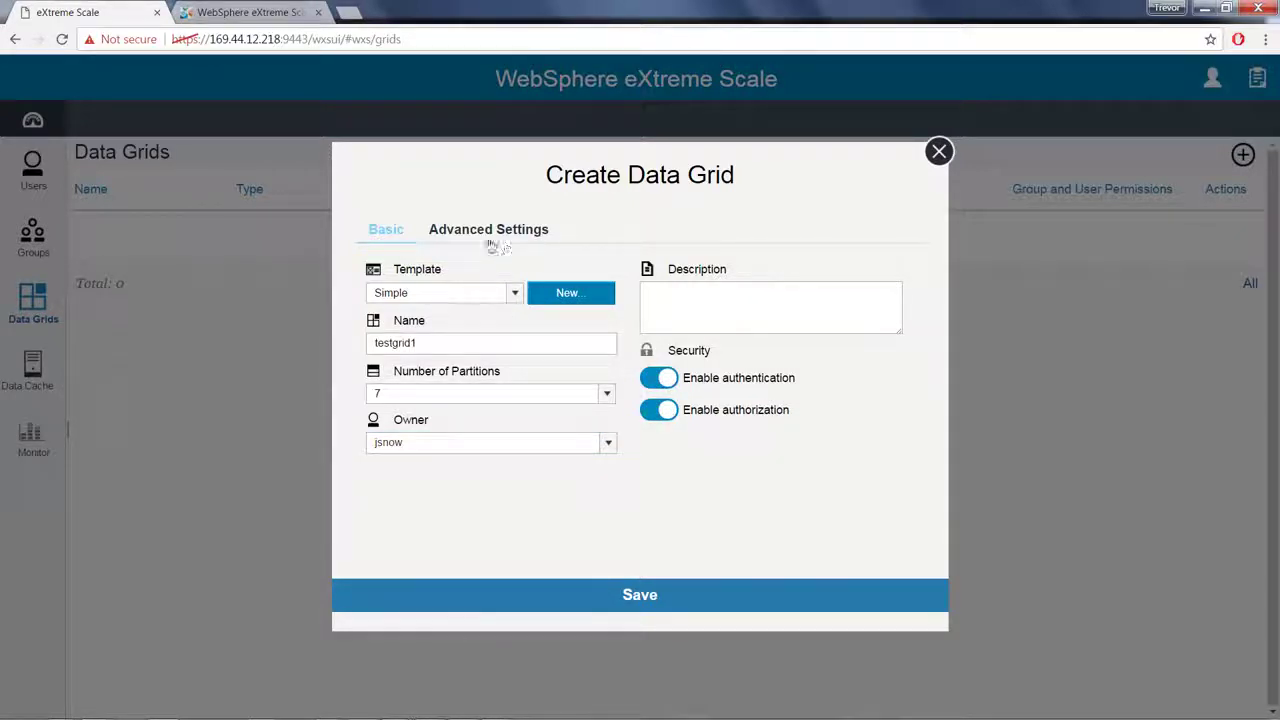
Step: Limit primary grid capacity to 500 MB under Advanced Settings and save testgrid1
{"action": "left_click", "coordinate": [466, 232]}
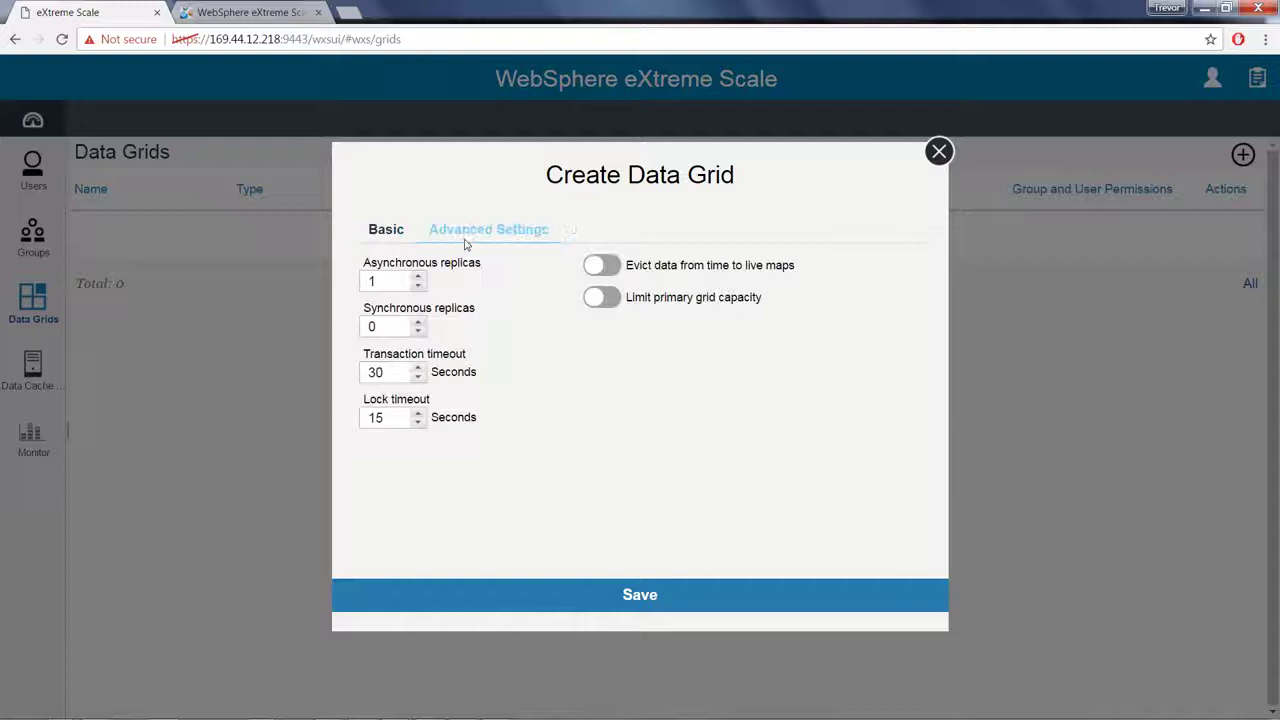
{"action": "left_click", "coordinate": [601, 297]}
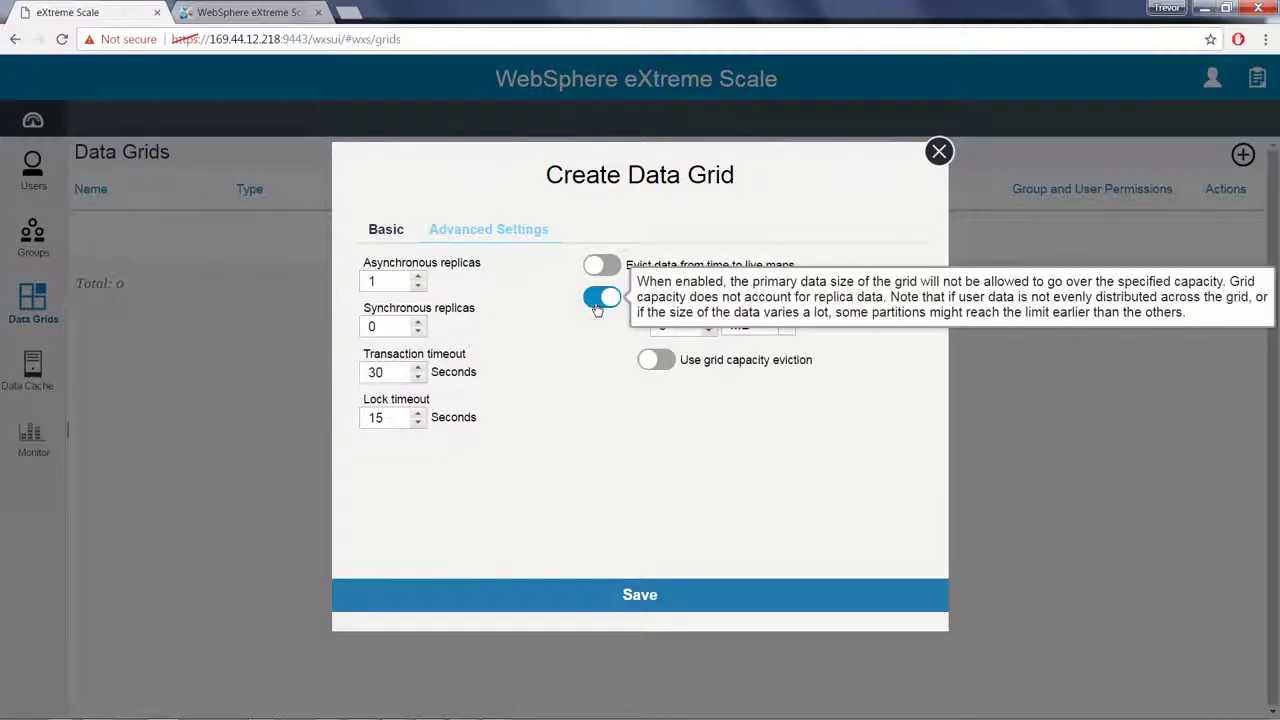
{"action": "left_click", "coordinate": [675, 326]}
{"action": "left_click_drag", "start_coordinate": [675, 326], "coordinate": [651, 326]}
{"action": "type", "text": "50"}
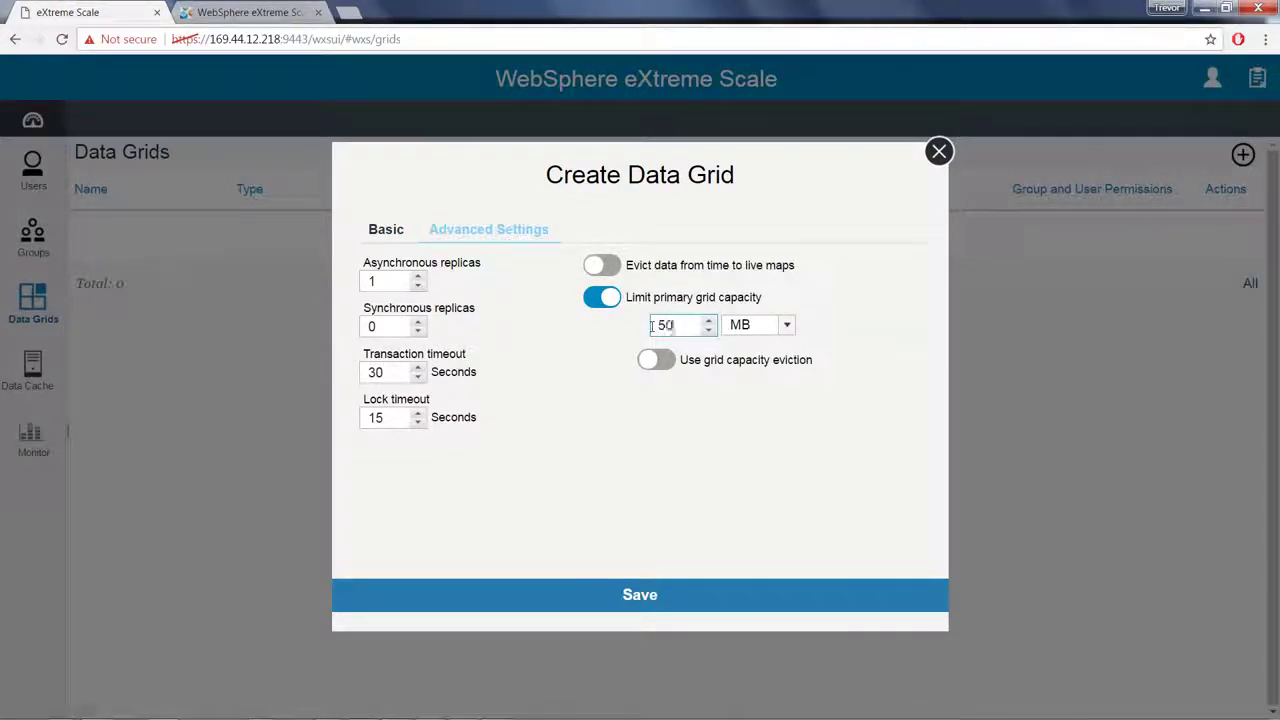
{"action": "type", "text": "0"}
{"action": "left_click", "coordinate": [589, 599]}
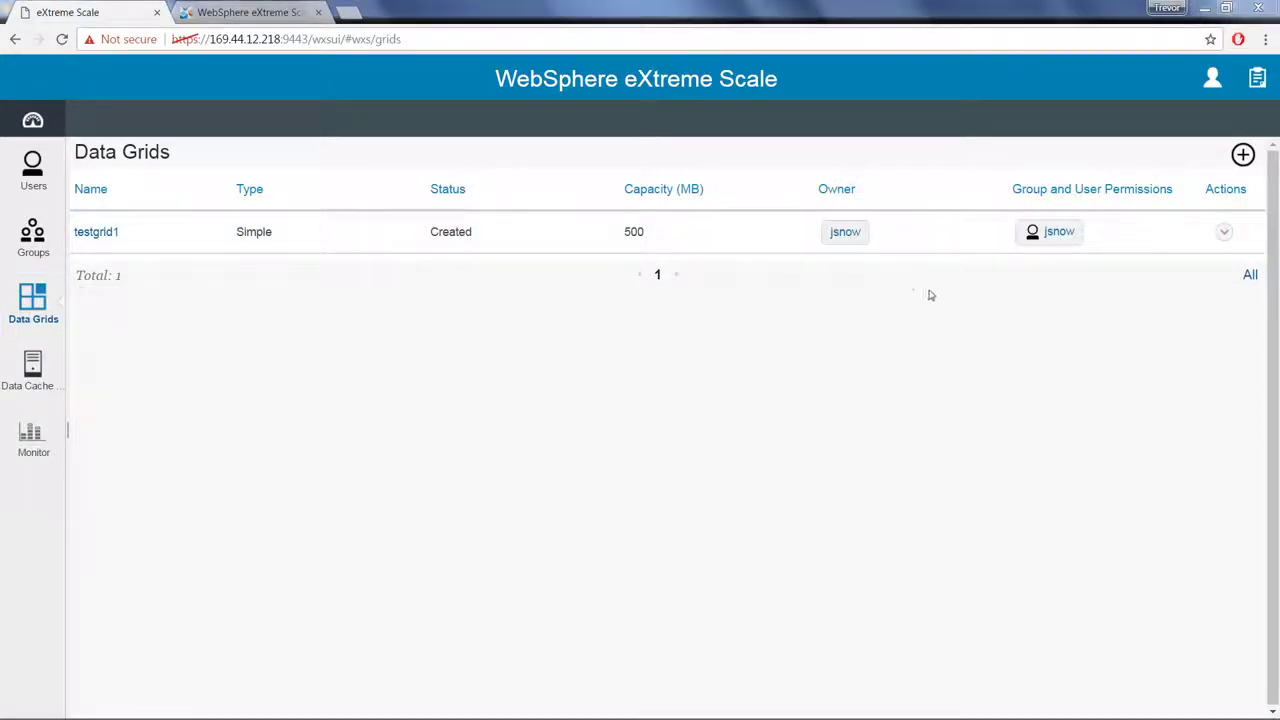
{"action": "left_click", "coordinate": [1210, 84]}
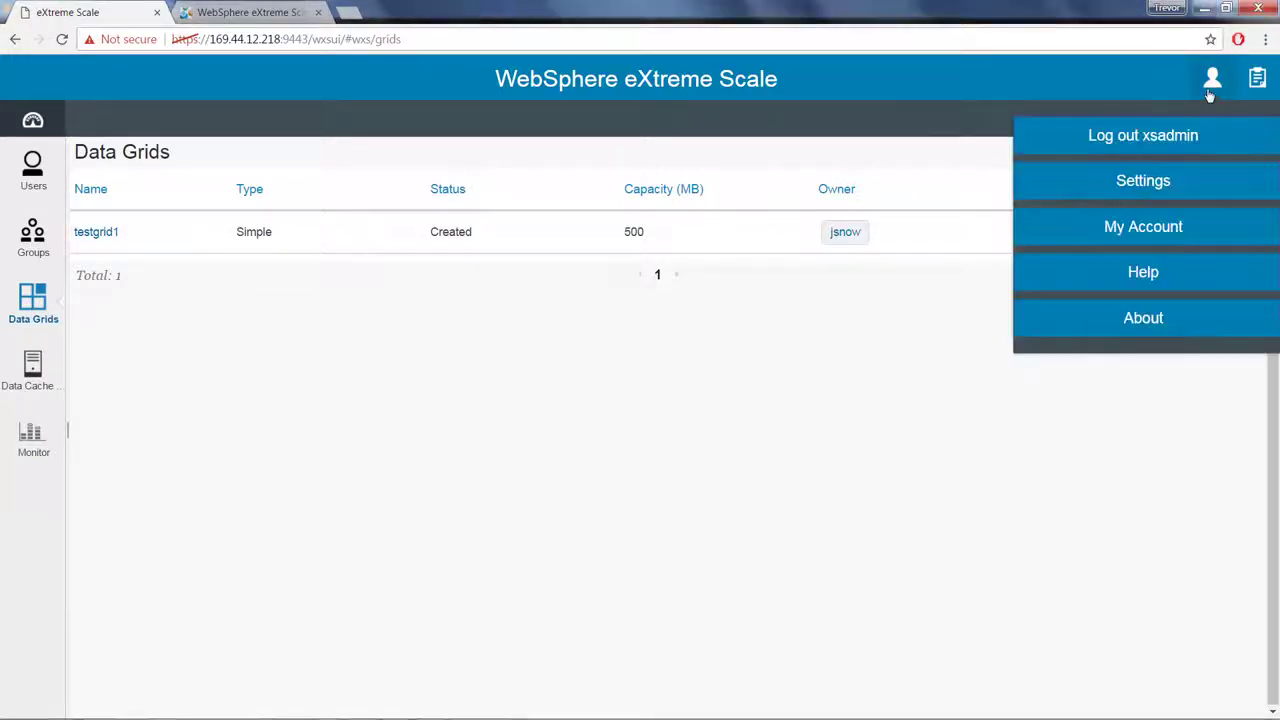
{"action": "left_click", "coordinate": [1162, 322]}
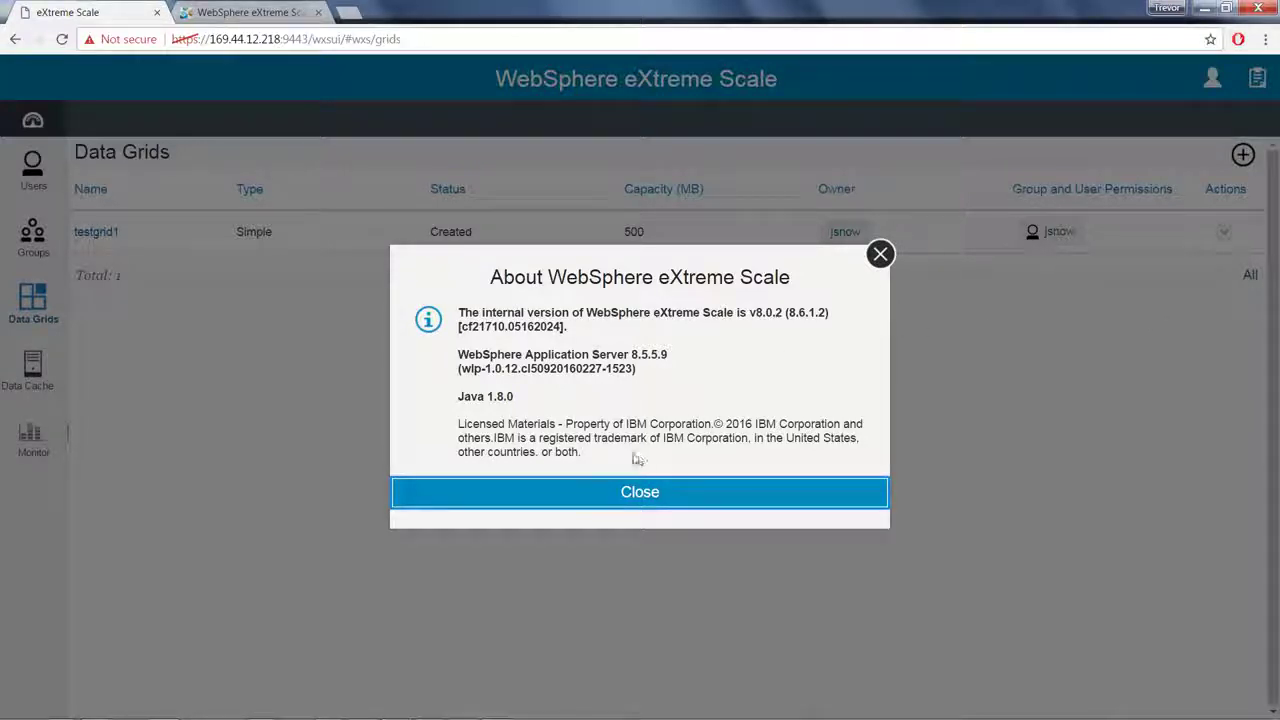
{"action": "left_click", "coordinate": [638, 493]}
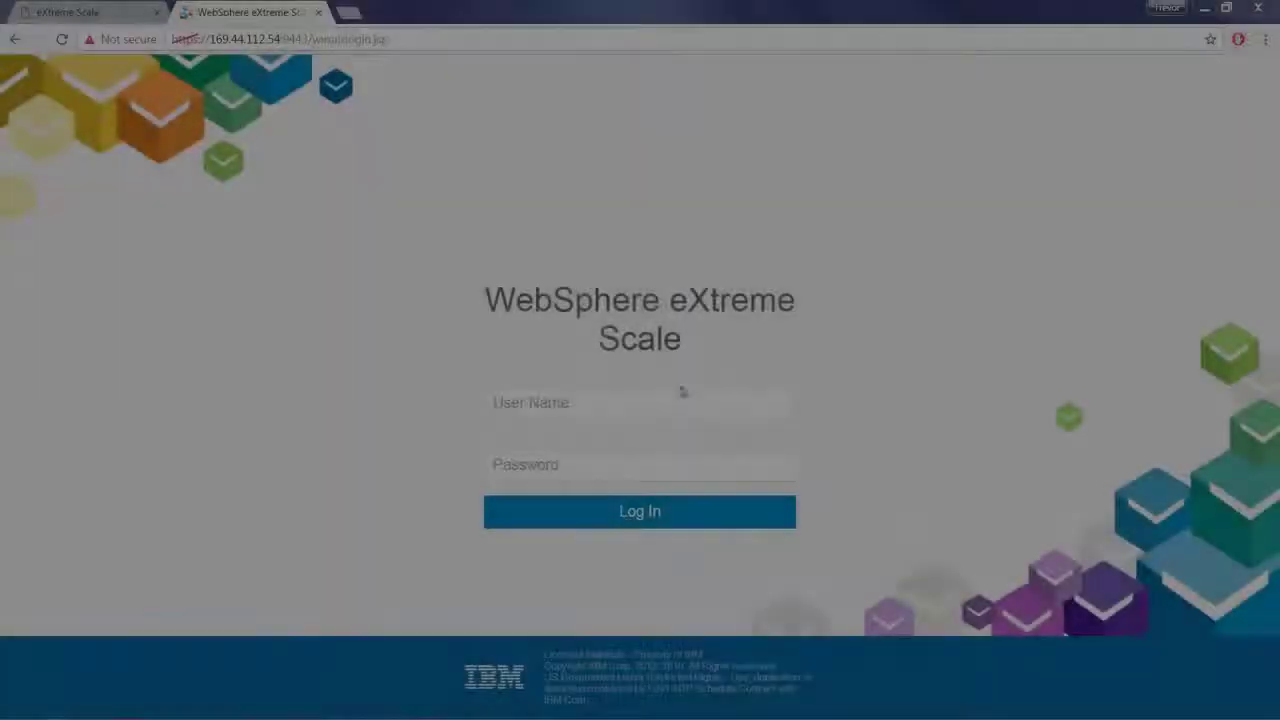
Step: Log in to the second server as administrator and view its Data Cache Members list
{"action": "left_click", "coordinate": [640, 400]}
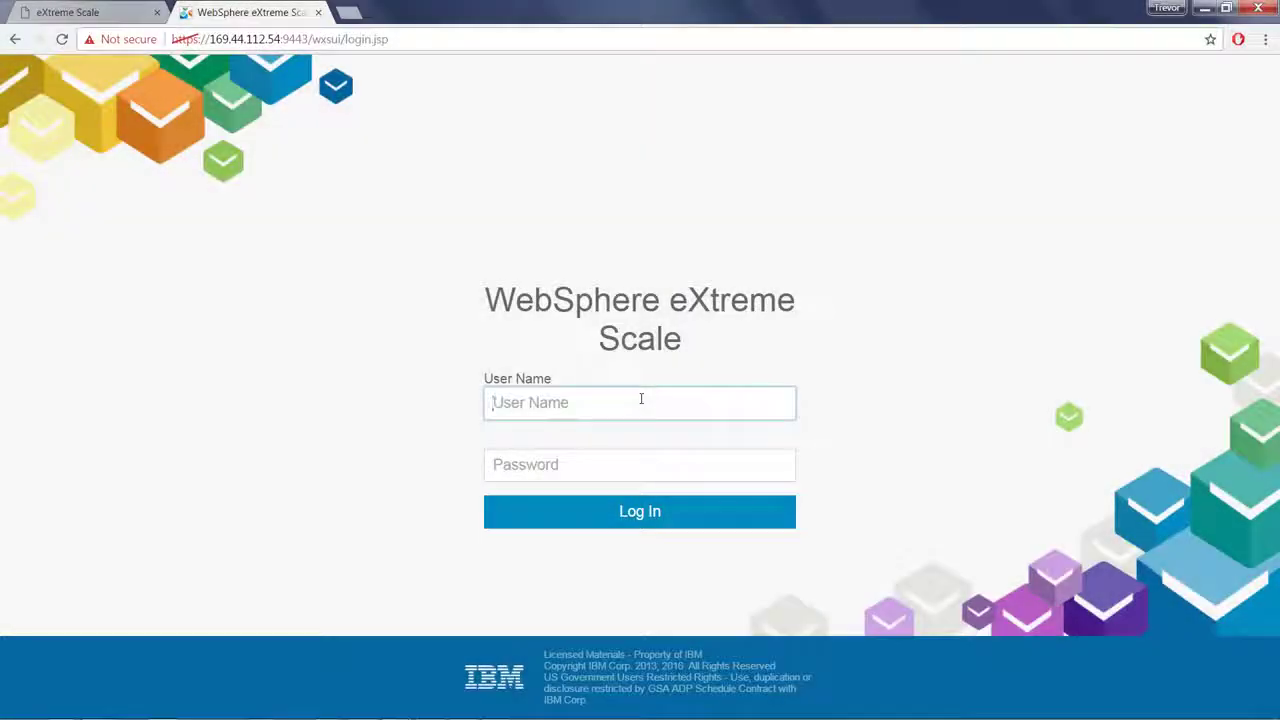
{"action": "type", "text": "xsadmin"}
{"action": "key", "text": "Tab"}
{"action": "type", "text": "xs"}
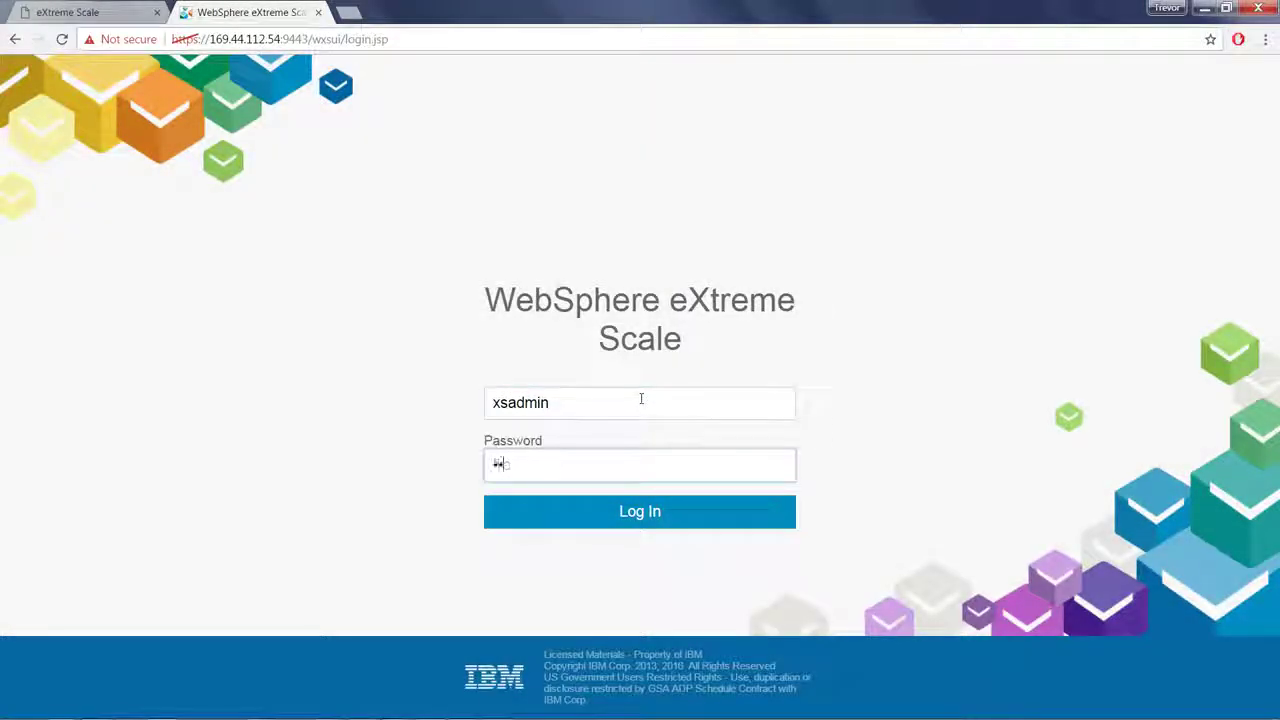
{"action": "type", "text": "••••••••"}
{"action": "key", "text": "Return"}
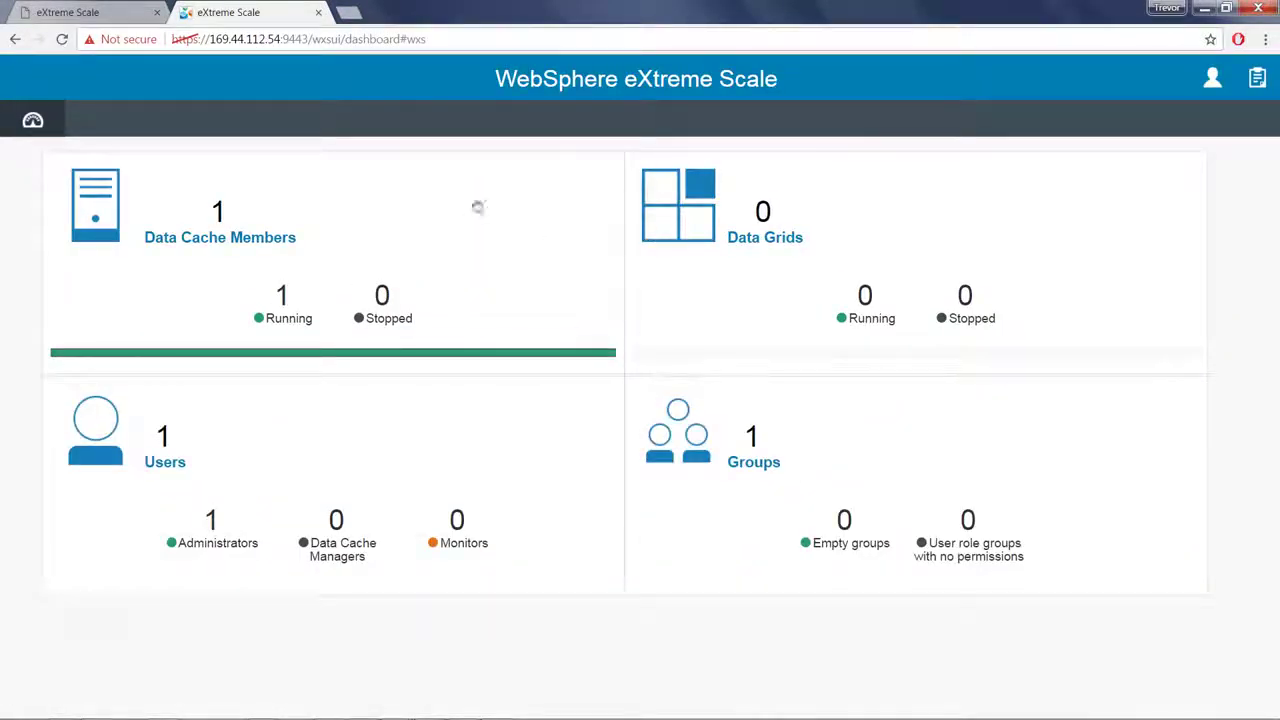
{"action": "left_click", "coordinate": [183, 265]}
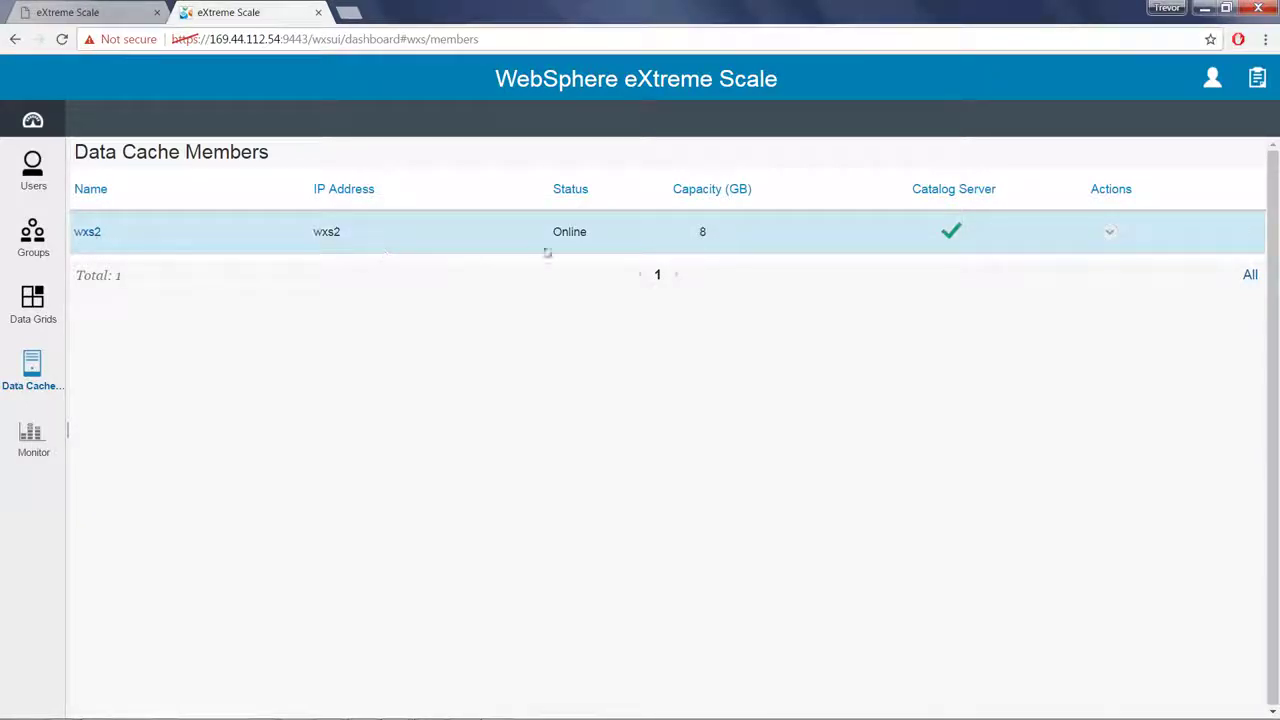
Step: Join wxs2 to the cache member group at host 169.44.12.218 using the group's secret key
{"action": "left_click", "coordinate": [1109, 233]}
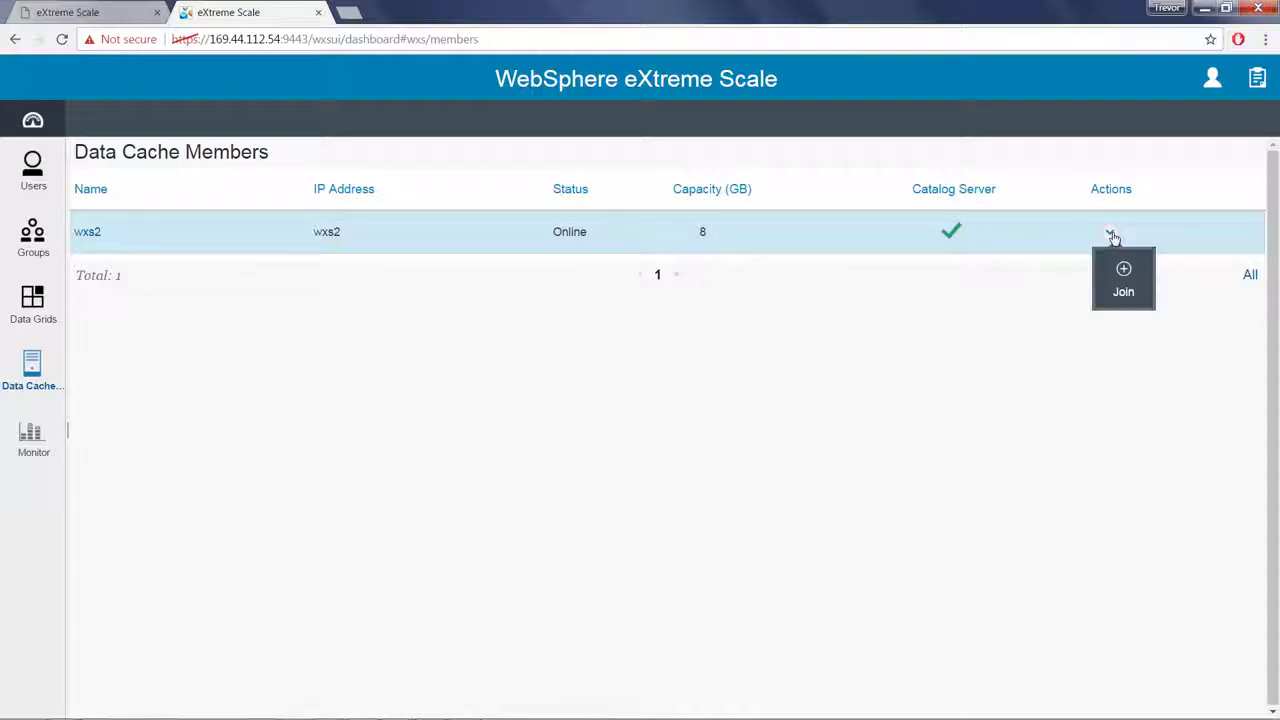
{"action": "left_click", "coordinate": [1123, 291]}
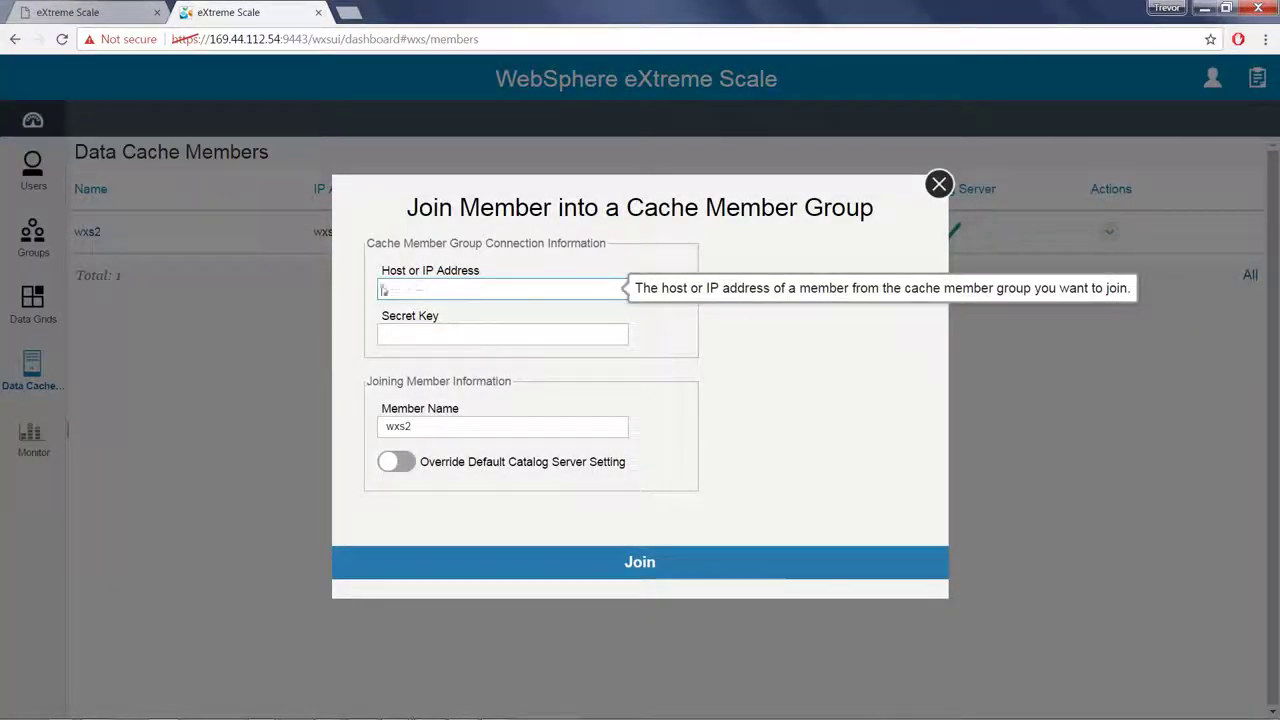
{"action": "left_click_drag", "start_coordinate": [684, 109], "coordinate": [761, 109]}
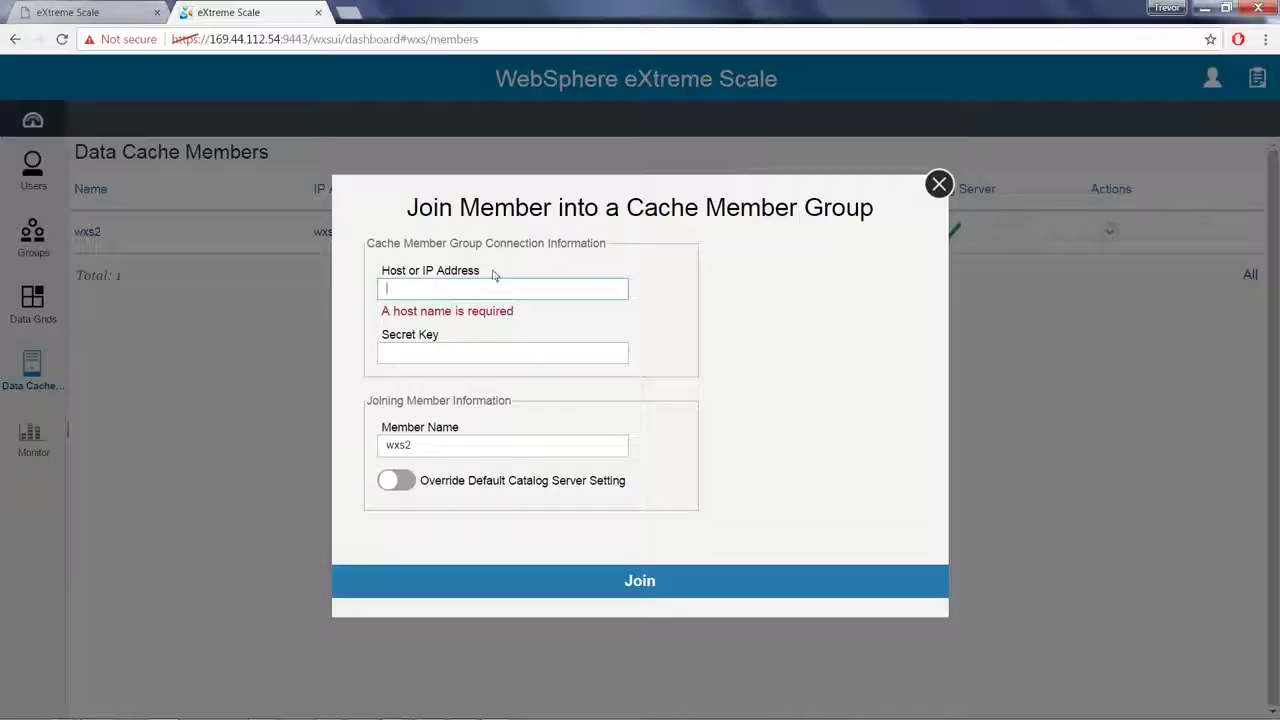
{"action": "type", "text": "169.44.12.218"}
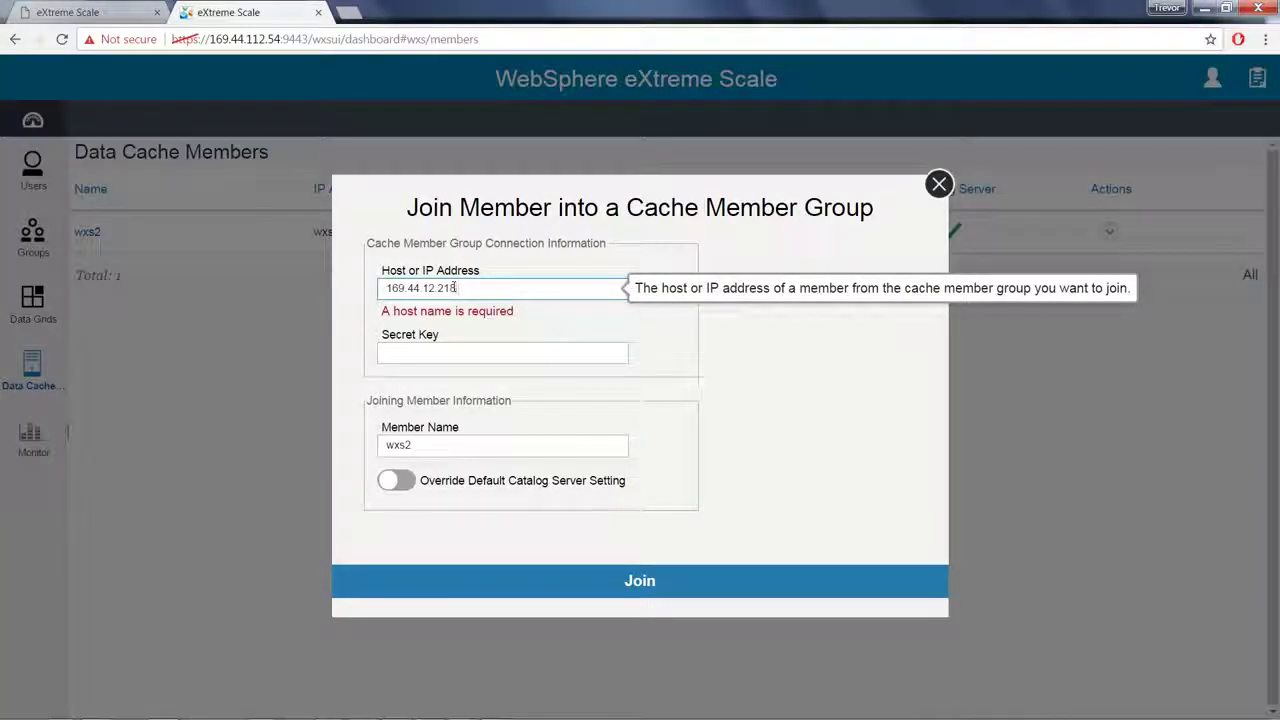
{"action": "left_click", "coordinate": [457, 350]}
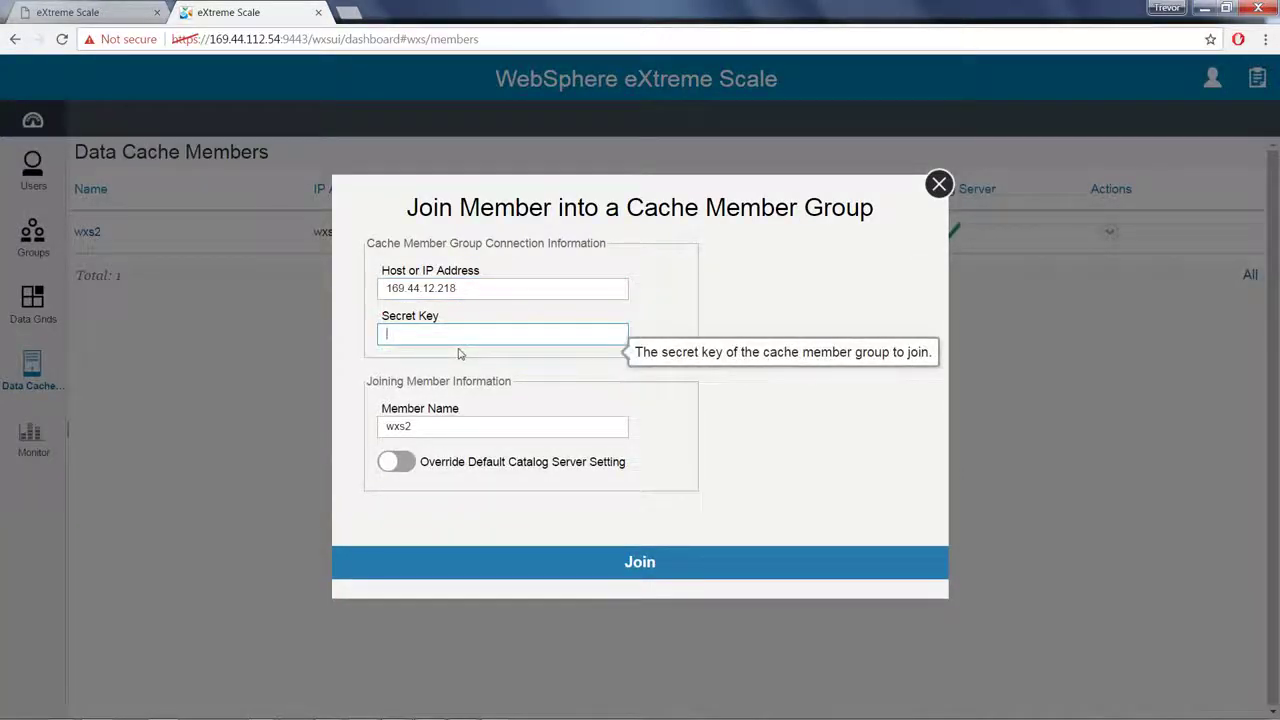
{"action": "key", "text": "ctrl+v"}
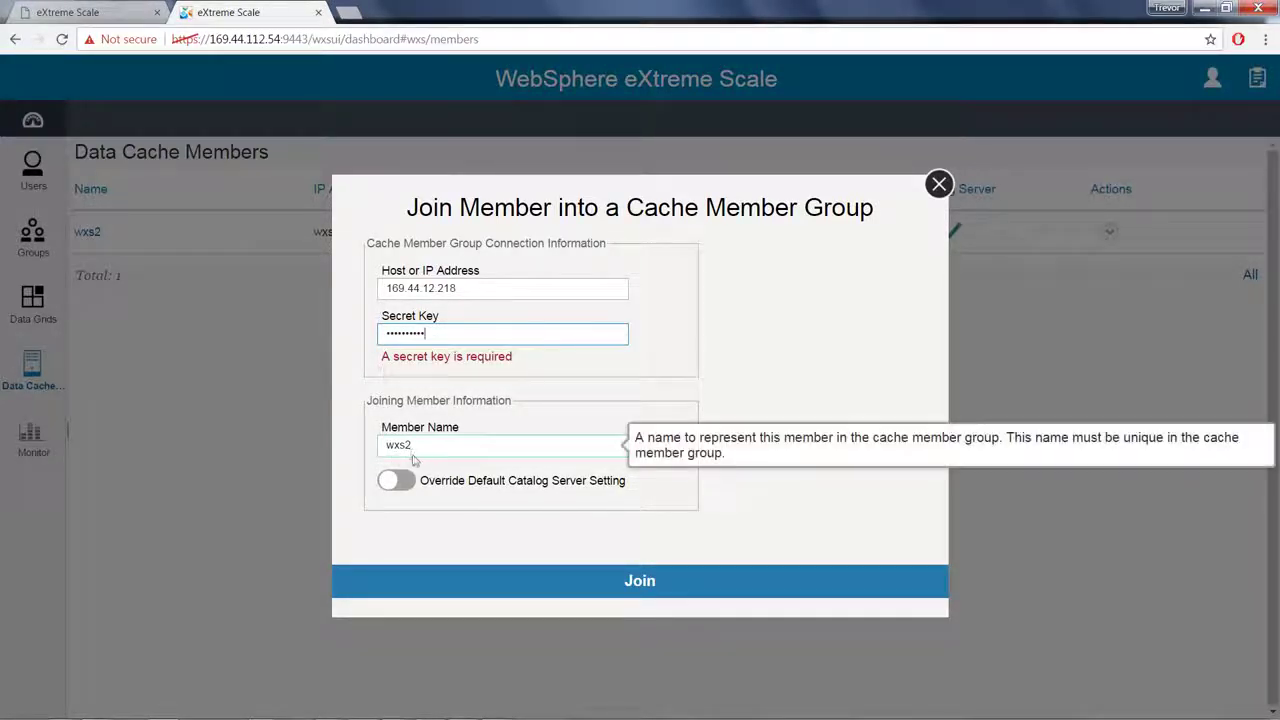
{"action": "left_click", "coordinate": [650, 588]}
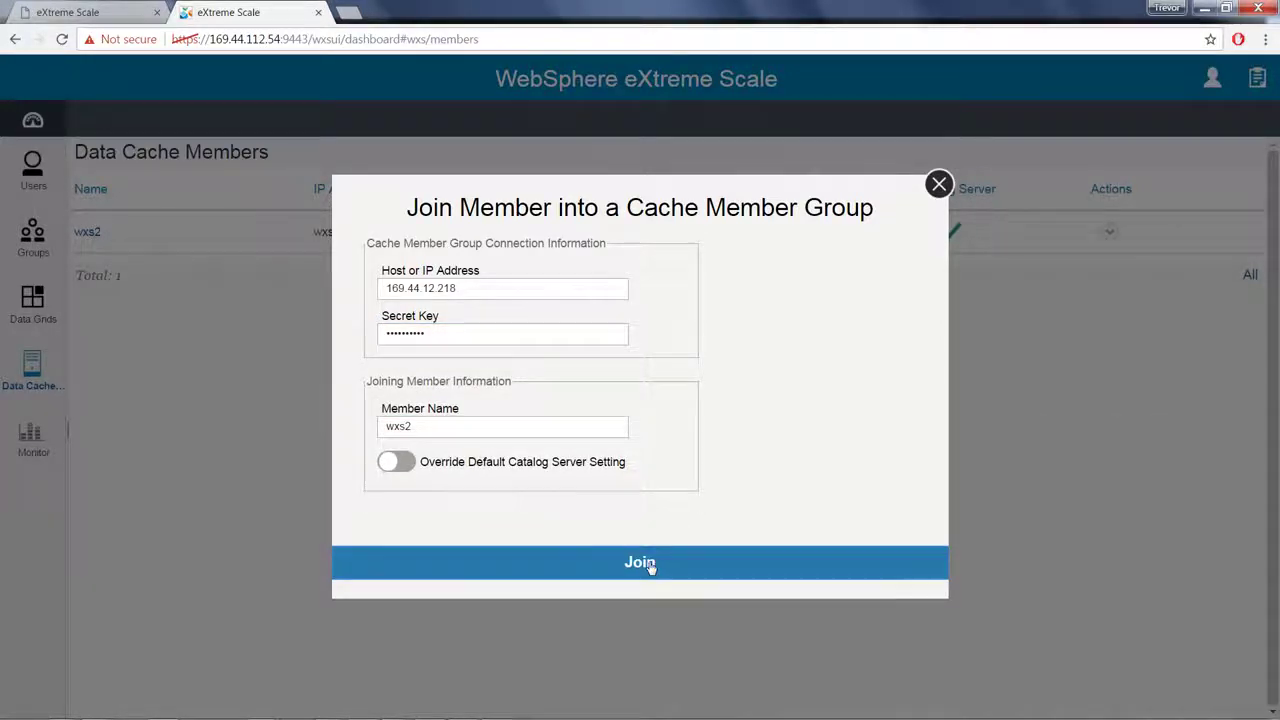
{"action": "left_click", "coordinate": [650, 565]}
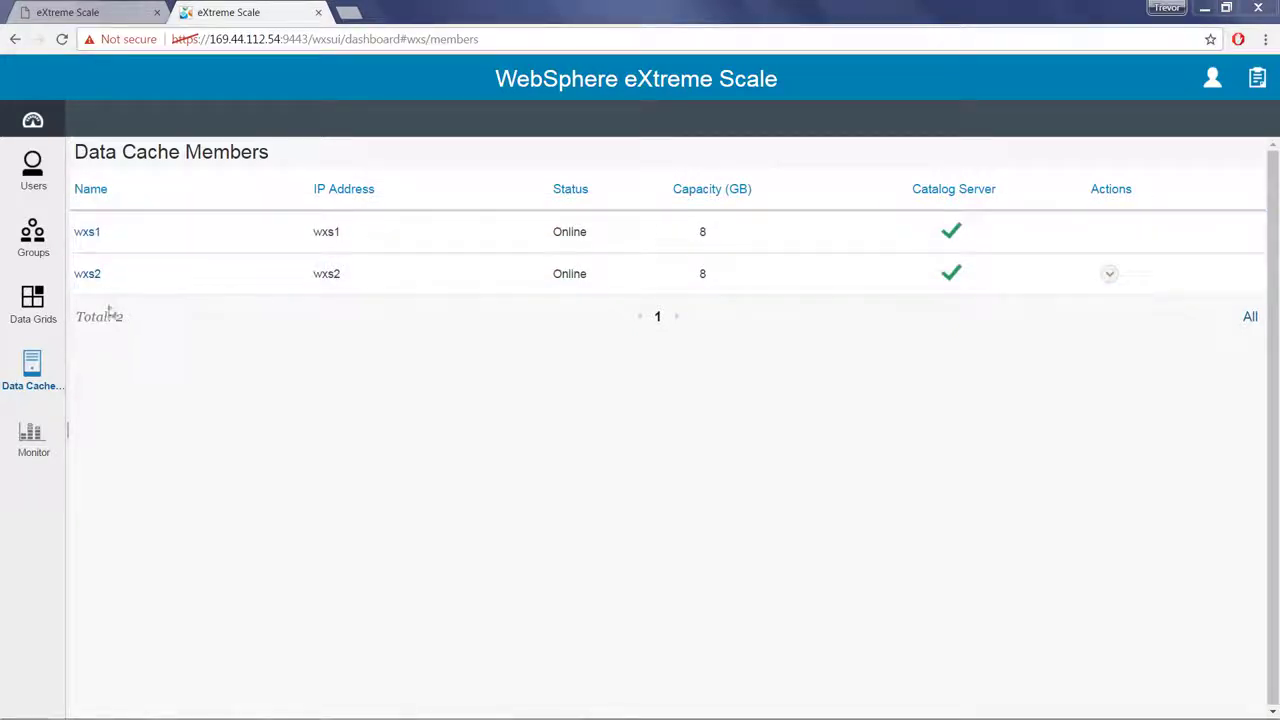
Step: Check that testgrid1 is listed Online under Data Grids, then log out
{"action": "left_click", "coordinate": [50, 306]}
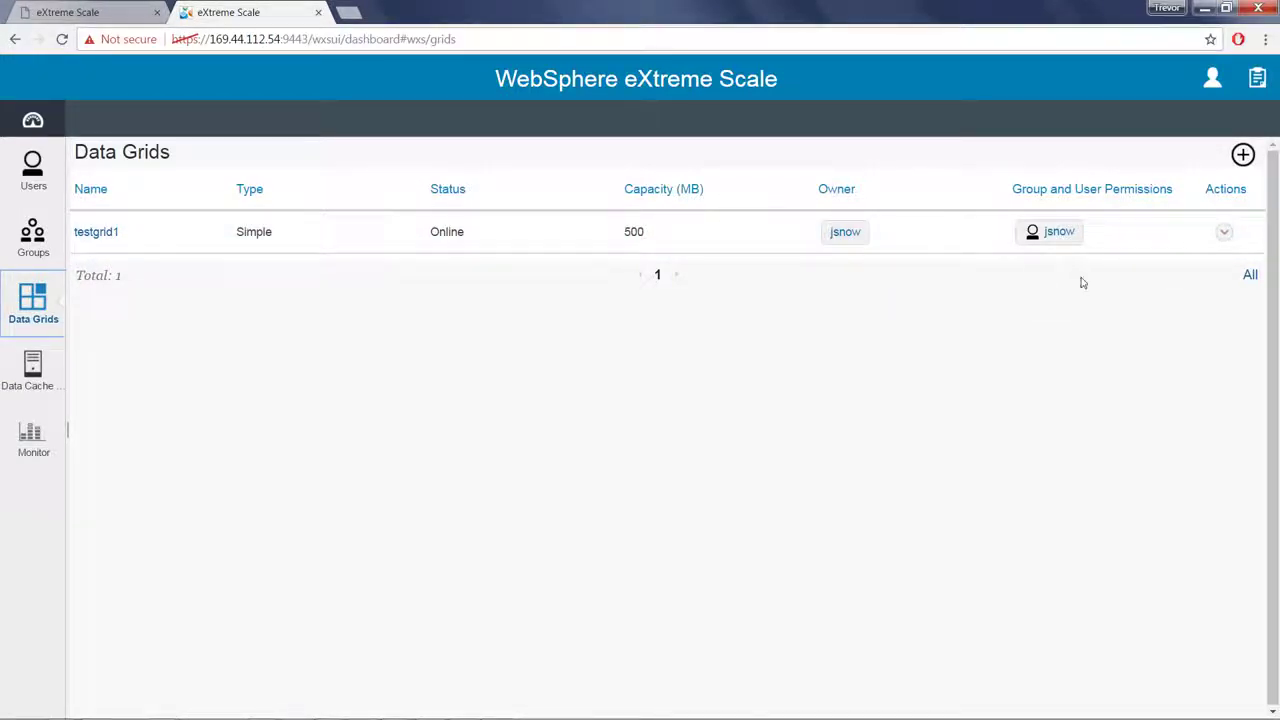
{"action": "left_click", "coordinate": [1212, 84]}
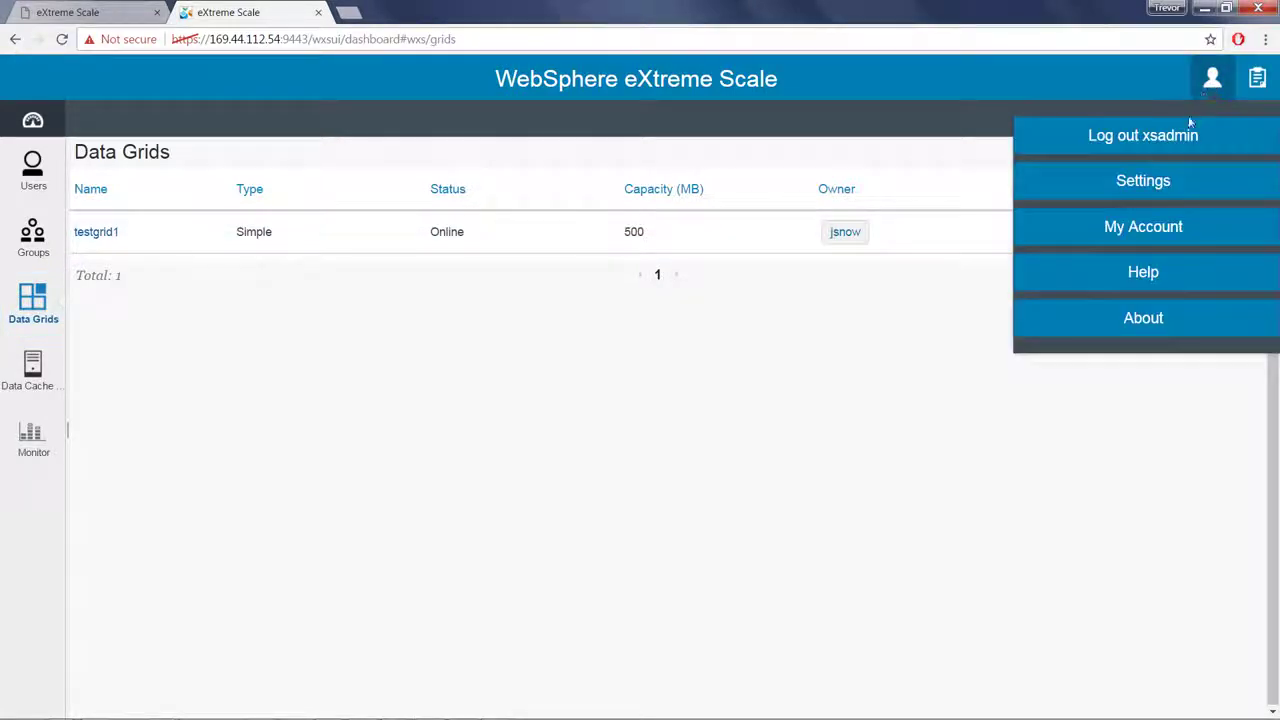
{"action": "left_click", "coordinate": [1178, 136]}
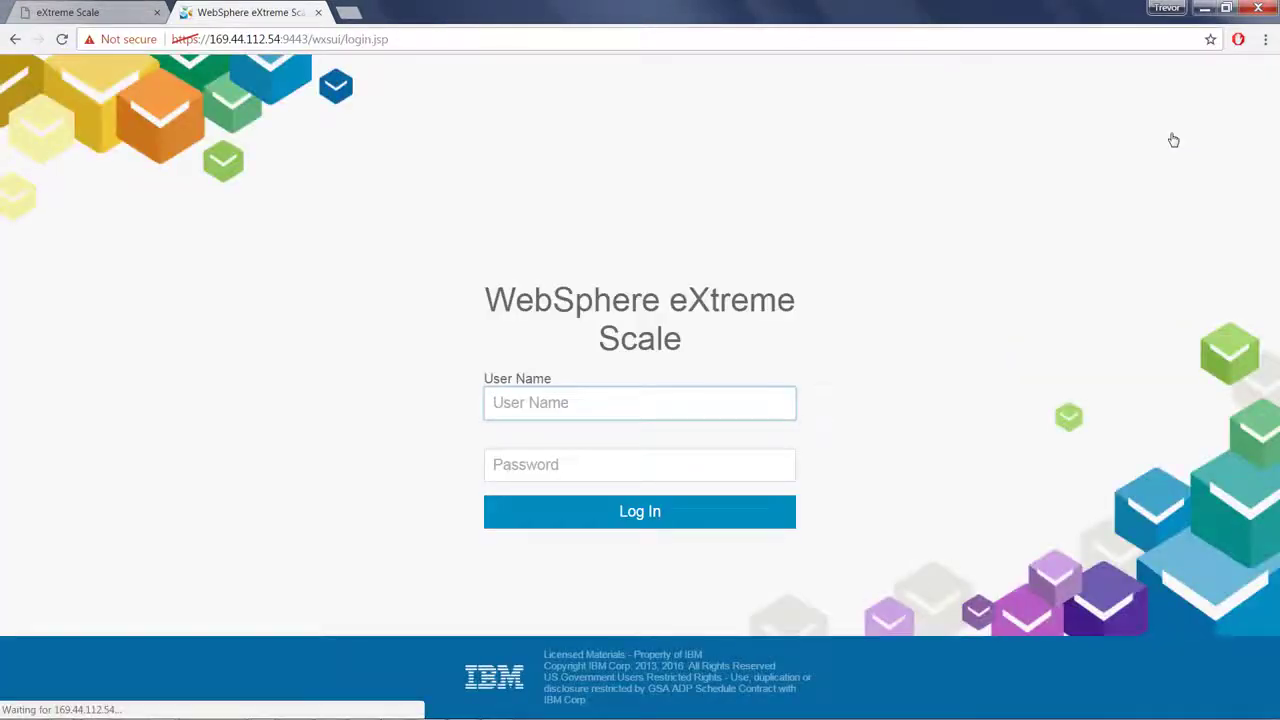